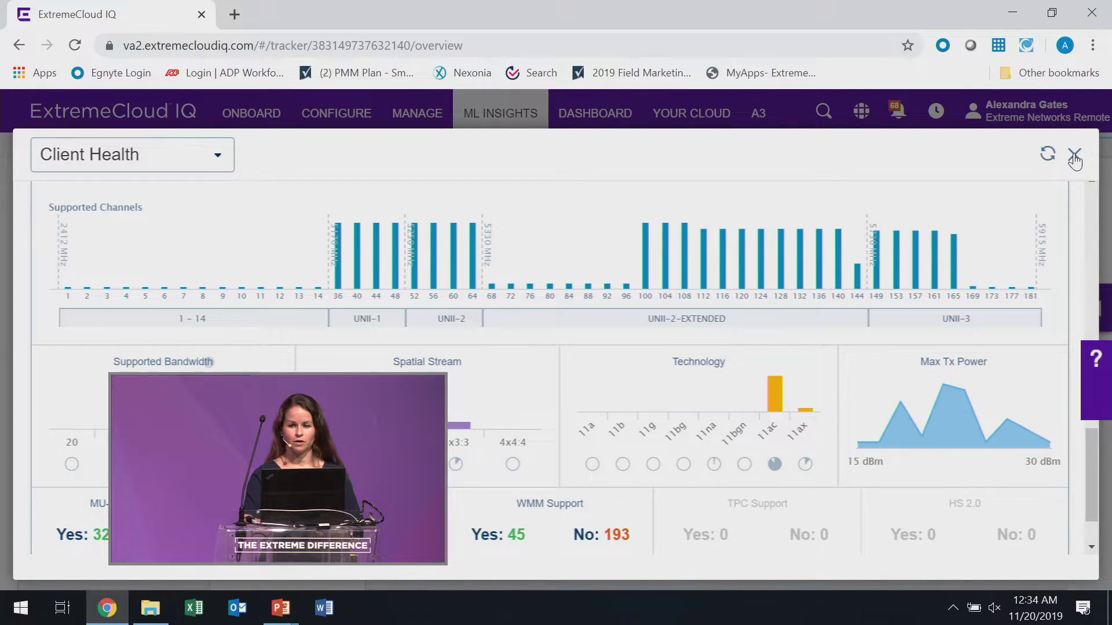
Step: Close the Client Health breakdown to return to the Network 360 Monitor floor map
{"action": "left_click", "coordinate": [1074, 158]}
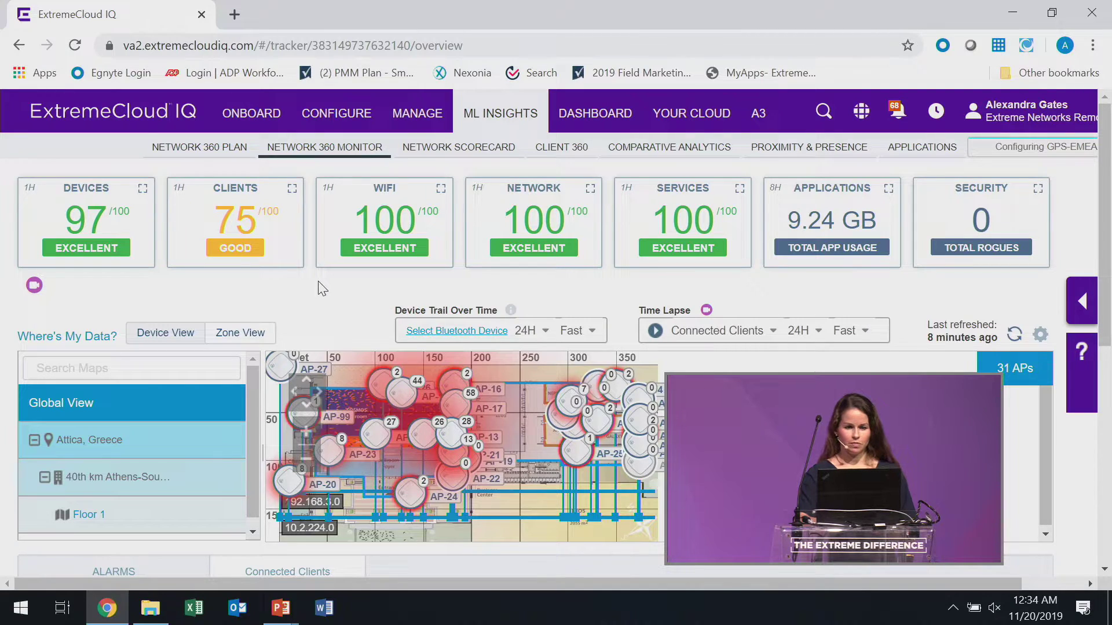
Step: Open the managed Devices list and check the AP-17 access point row
{"action": "left_click", "coordinate": [409, 125]}
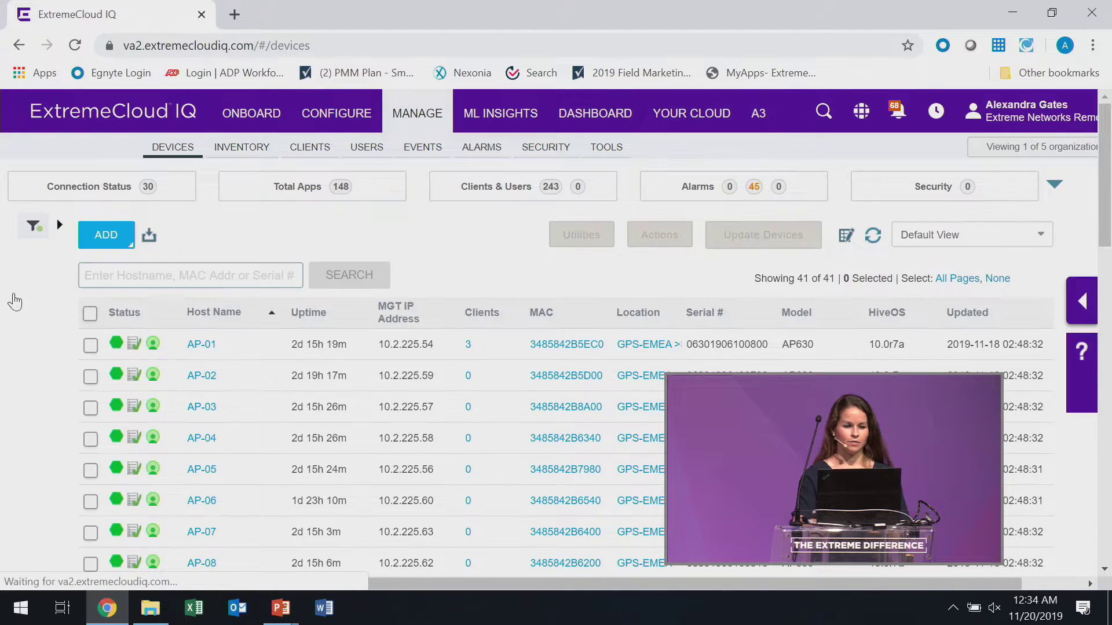
{"action": "scroll", "coordinate": [313, 369], "scroll_direction": "down", "scroll_amount": 3}
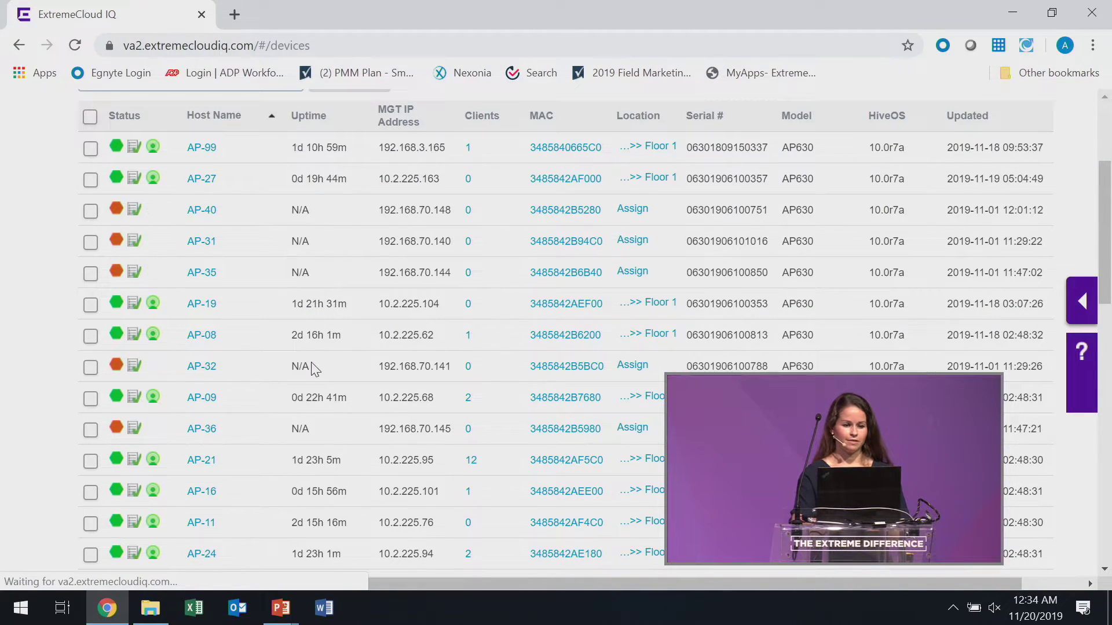
{"action": "scroll", "coordinate": [313, 367], "scroll_direction": "down", "scroll_amount": 2}
{"action": "scroll", "coordinate": [312, 367], "scroll_direction": "up", "scroll_amount": 3}
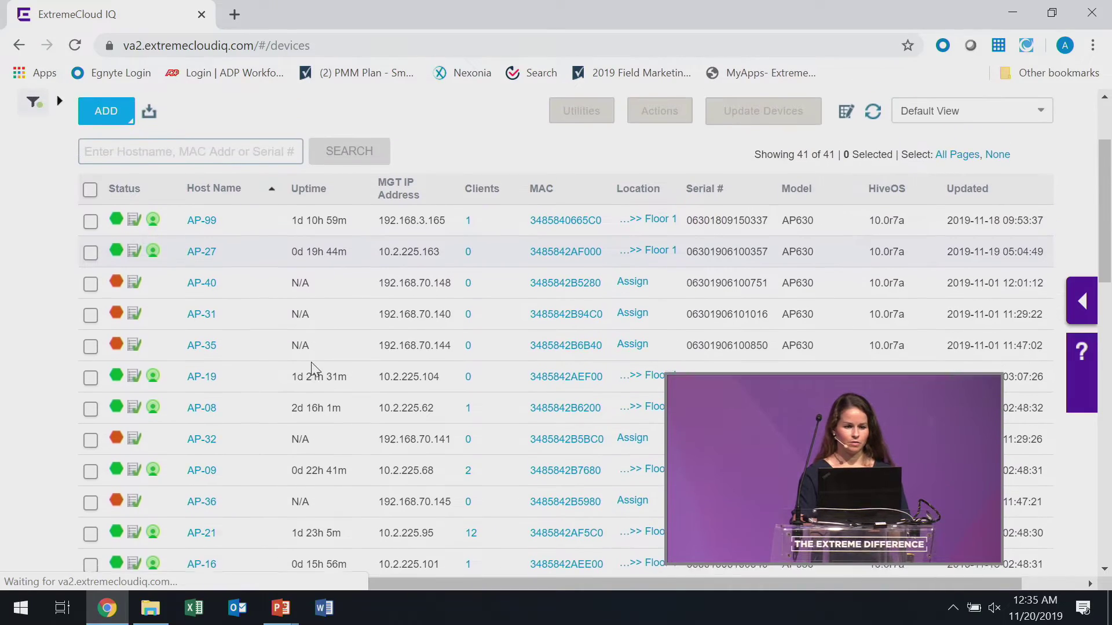
{"action": "scroll", "coordinate": [313, 362], "scroll_direction": "down", "scroll_amount": 6}
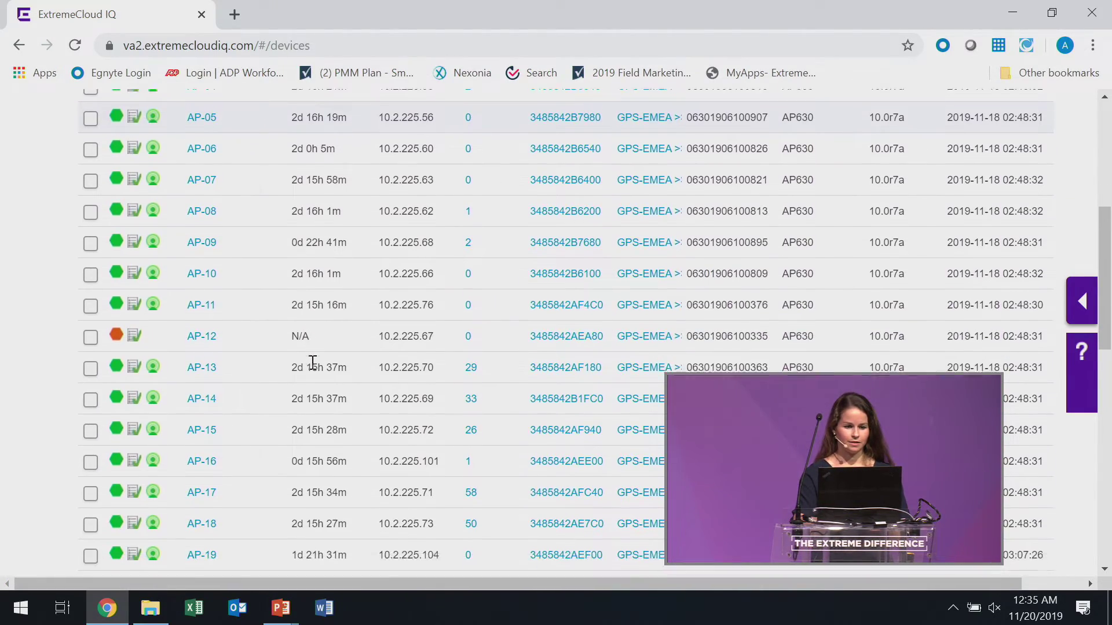
{"action": "scroll", "coordinate": [313, 362], "scroll_direction": "down", "scroll_amount": 2}
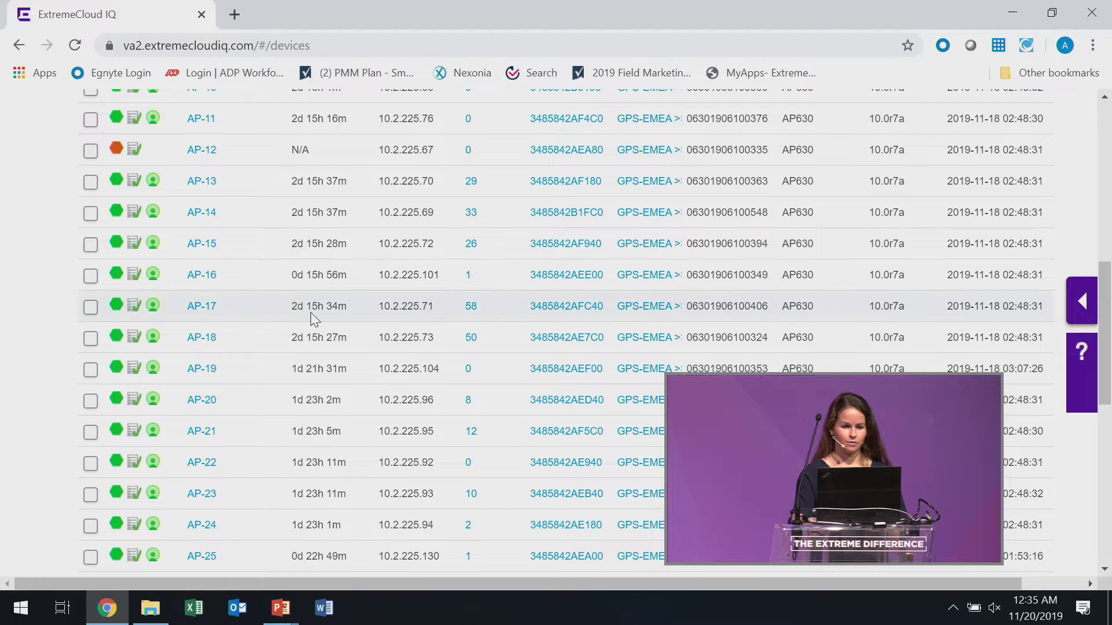
{"action": "left_click", "coordinate": [204, 312]}
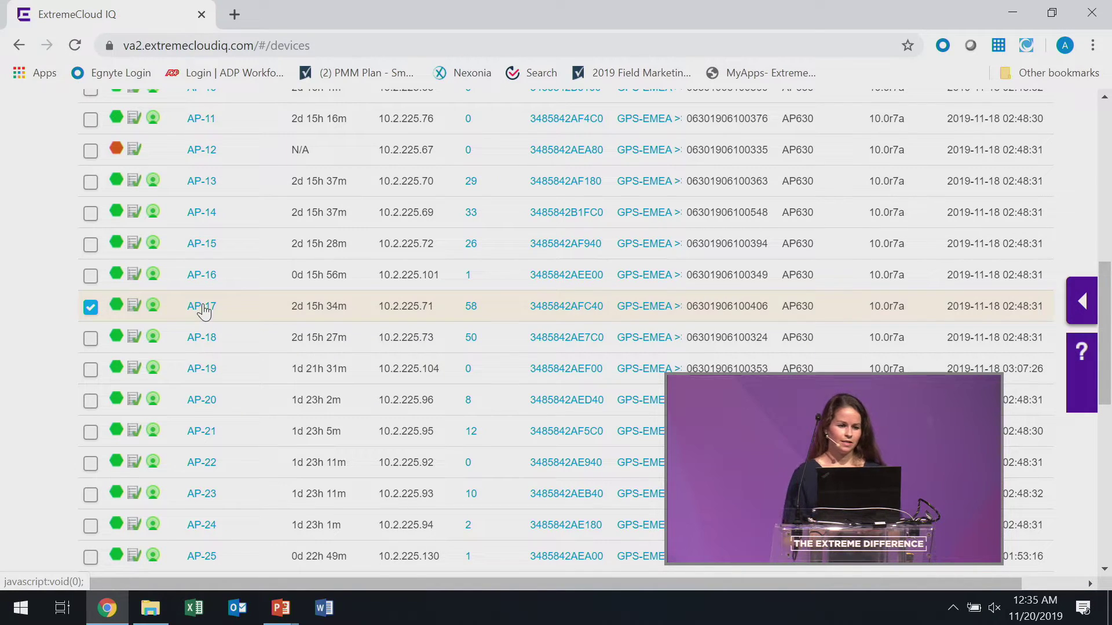
Step: Open AP-17's Monitoring Overview and review its 96/100 health score and client capability charts
{"action": "left_click", "coordinate": [203, 308]}
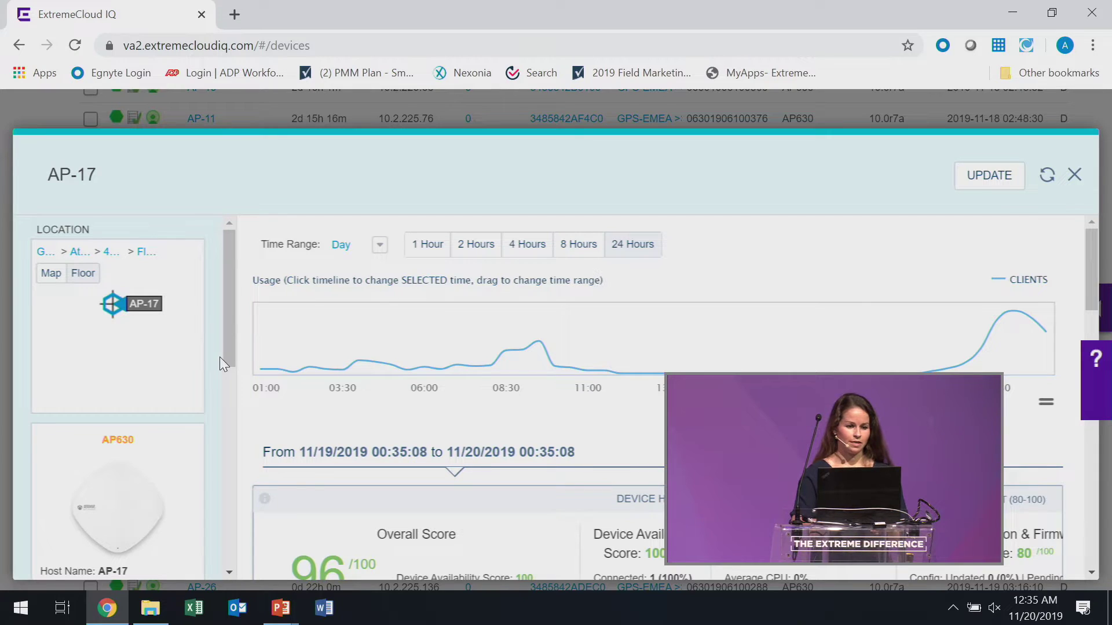
{"action": "scroll", "coordinate": [220, 356], "scroll_direction": "down", "scroll_amount": 5}
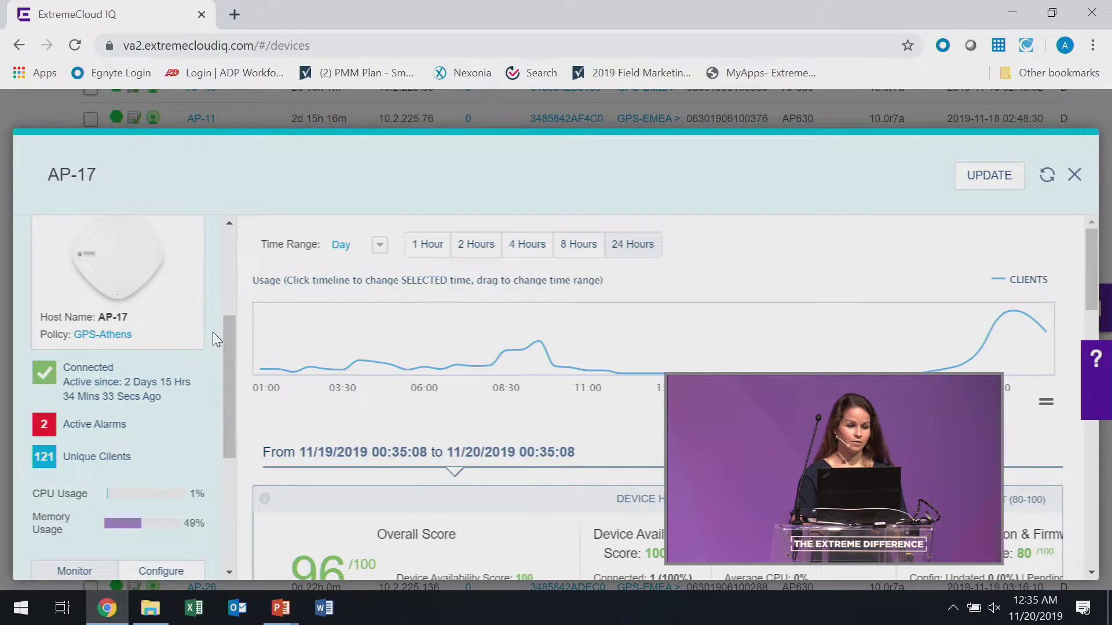
{"action": "scroll", "coordinate": [214, 337], "scroll_direction": "up", "scroll_amount": 3}
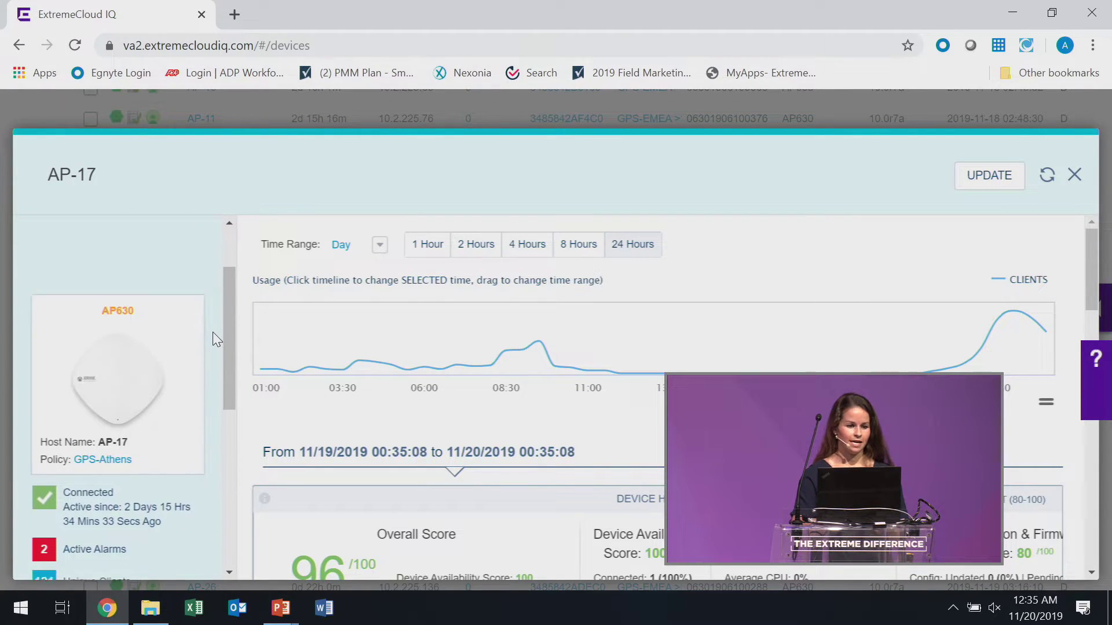
{"action": "scroll", "coordinate": [213, 332], "scroll_direction": "down", "scroll_amount": 6}
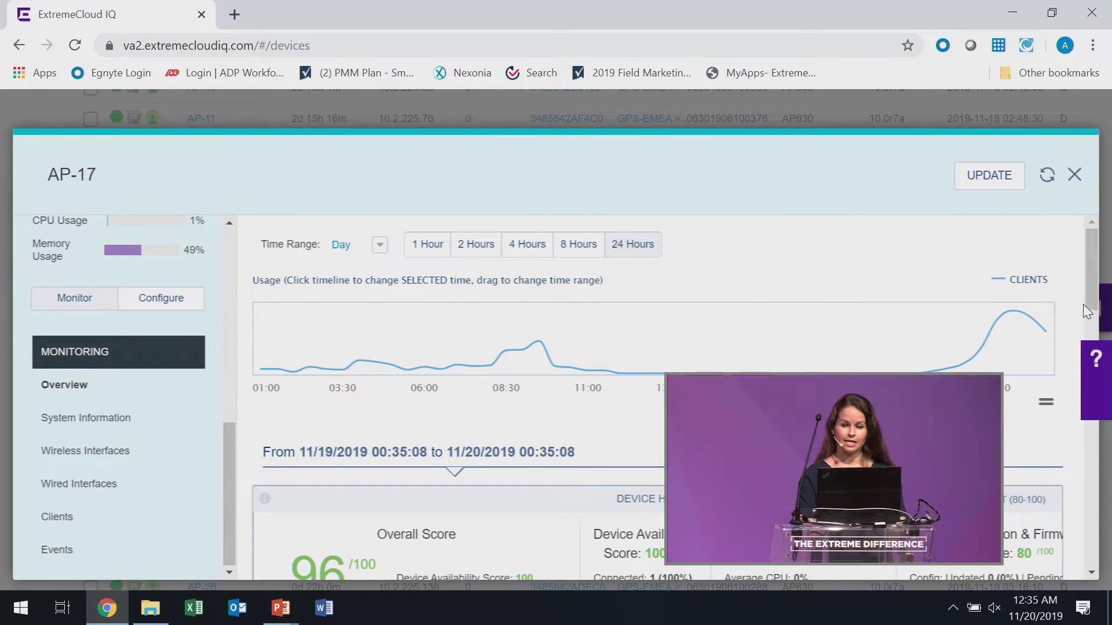
{"action": "scroll", "coordinate": [1093, 295], "scroll_direction": "down", "scroll_amount": 4}
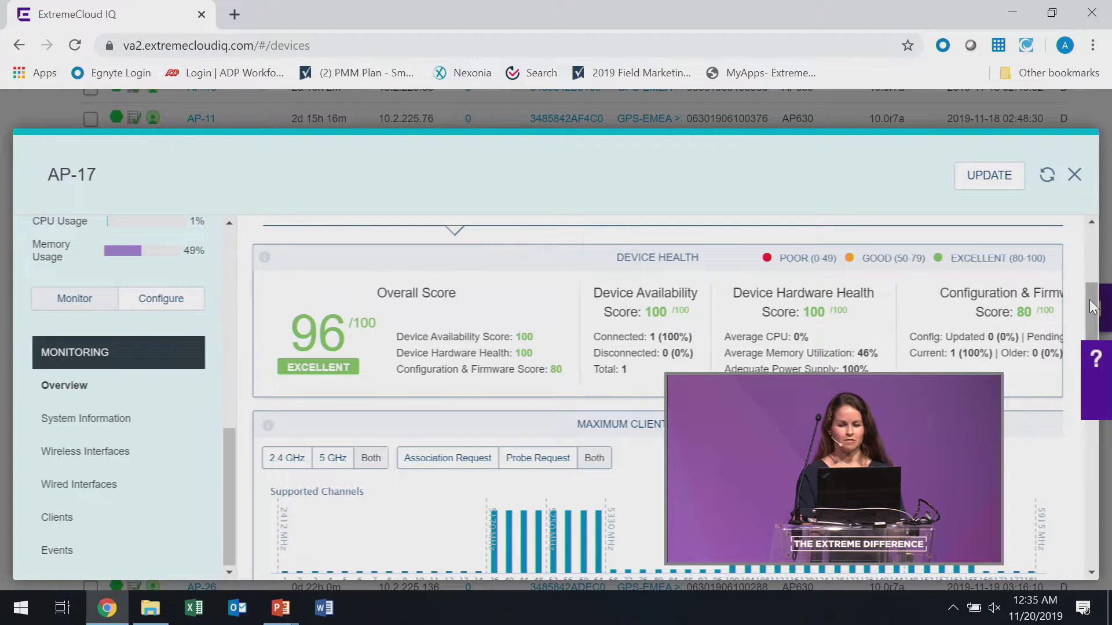
{"action": "left_click_drag", "start_coordinate": [1091, 304], "coordinate": [1092, 311]}
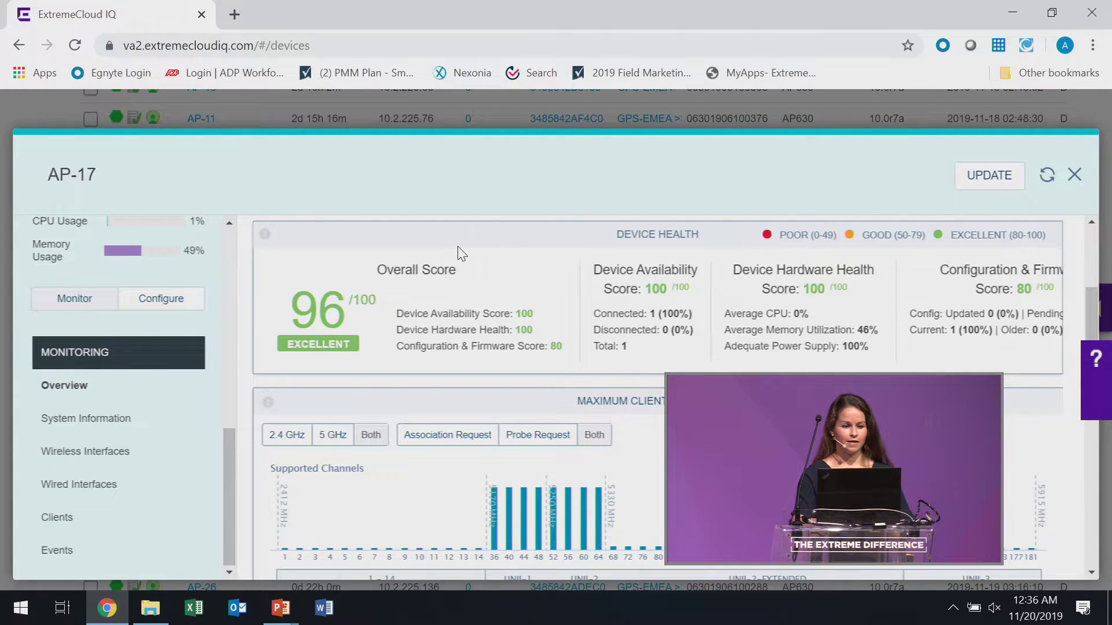
{"action": "scroll", "coordinate": [462, 253], "scroll_direction": "down", "scroll_amount": 5}
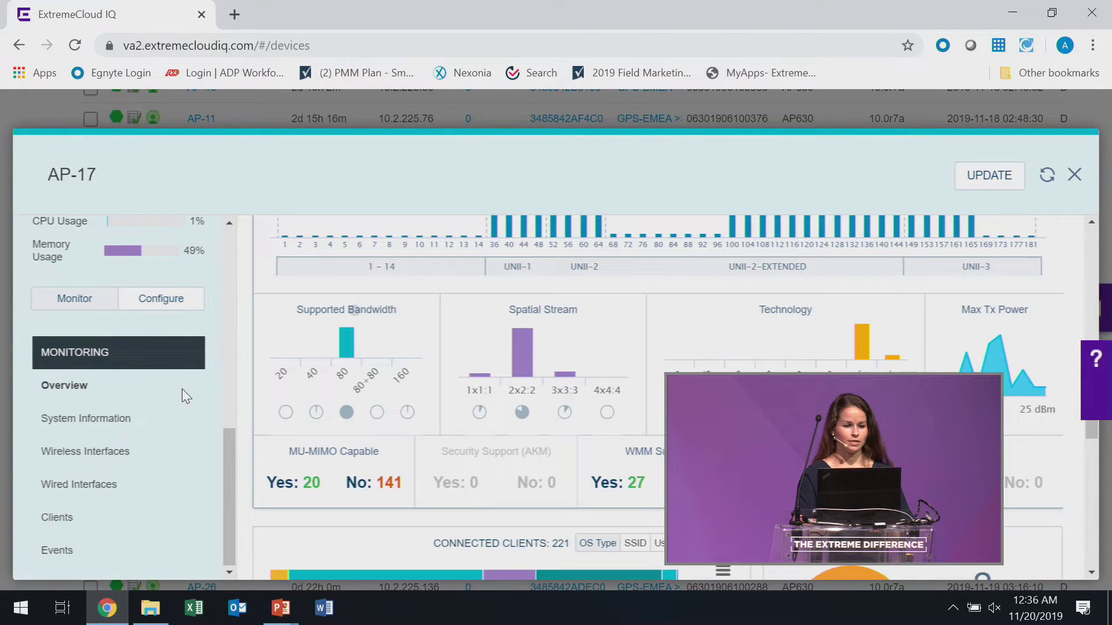
Step: Review AP-17's system information, then its wireless and wired interface statistics
{"action": "left_click", "coordinate": [95, 428]}
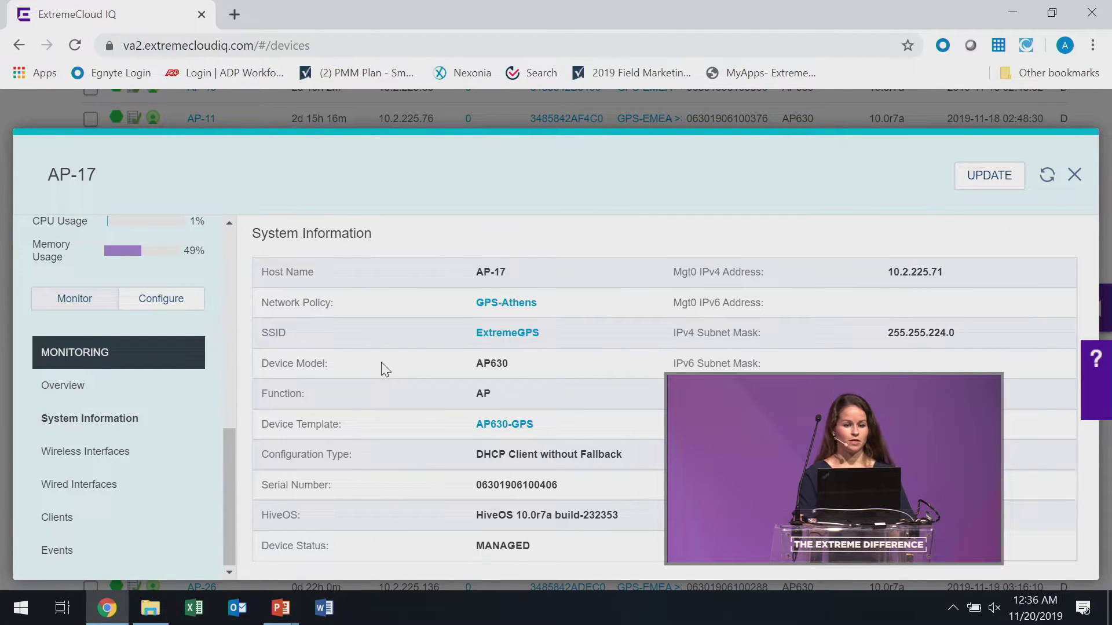
{"action": "left_click", "coordinate": [58, 454]}
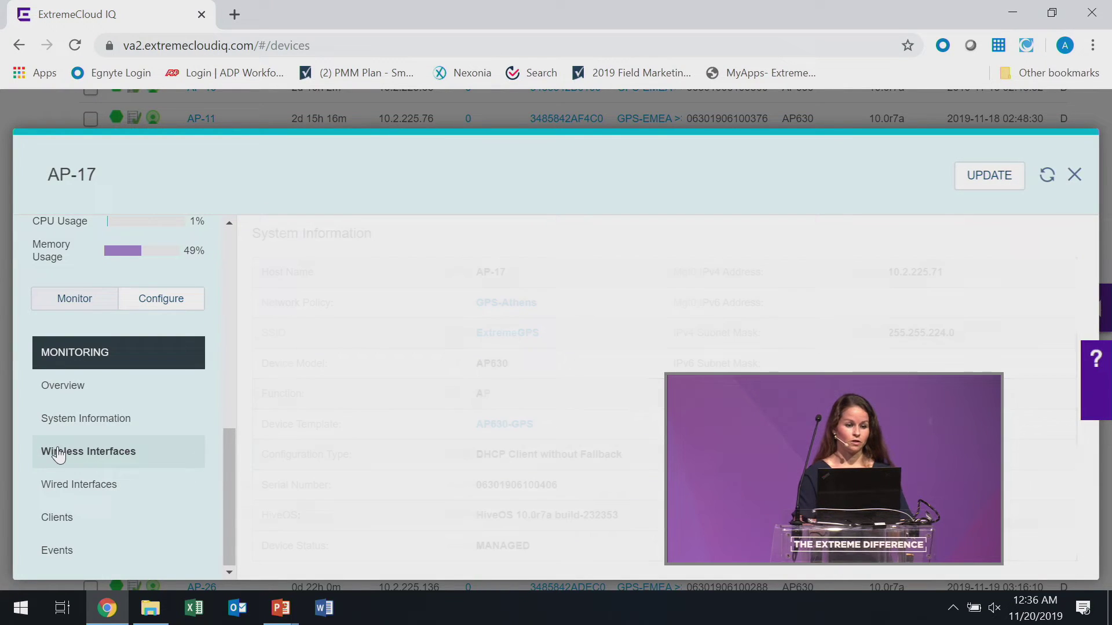
{"action": "left_click", "coordinate": [72, 487]}
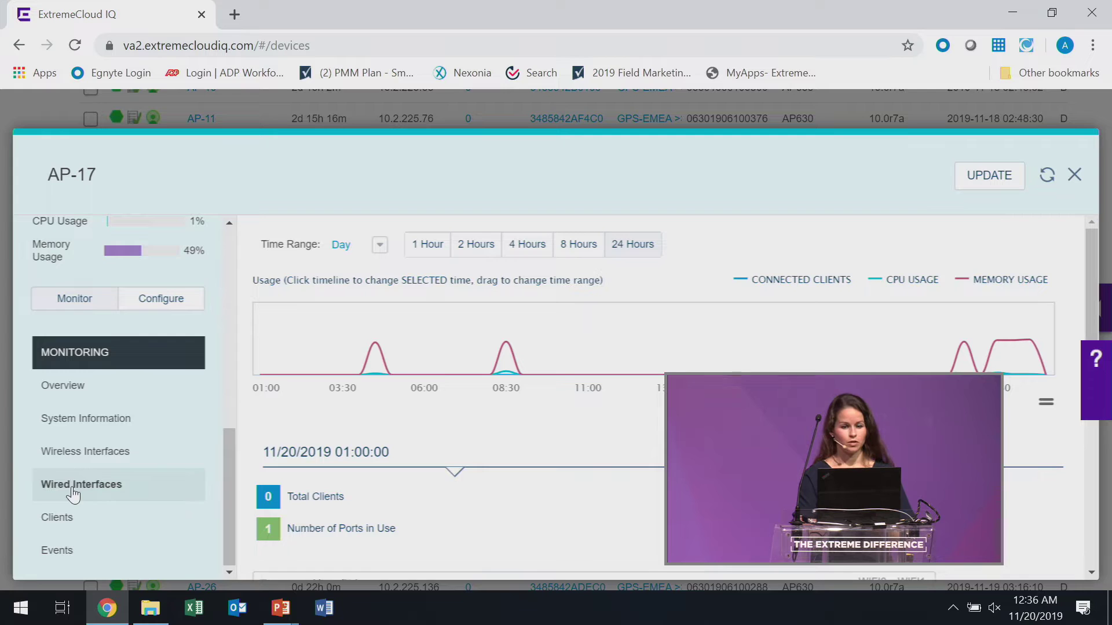
Step: Open AP-17's Device Configuration form showing description Cosmos Ballroom and network policy GPS-Athens
{"action": "left_click", "coordinate": [166, 307]}
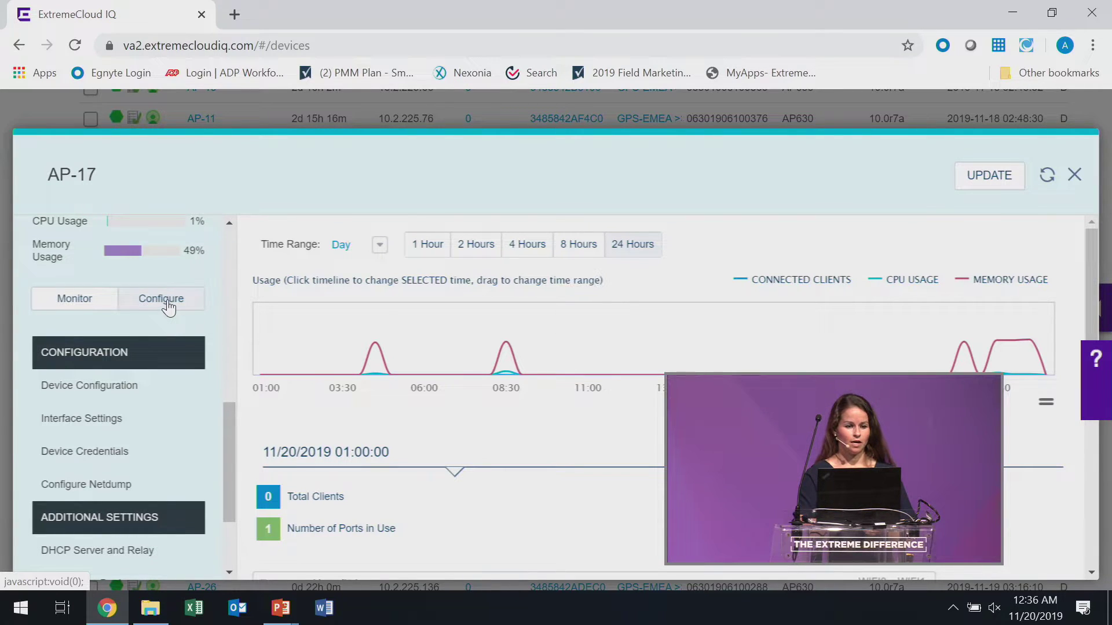
{"action": "left_click", "coordinate": [94, 388]}
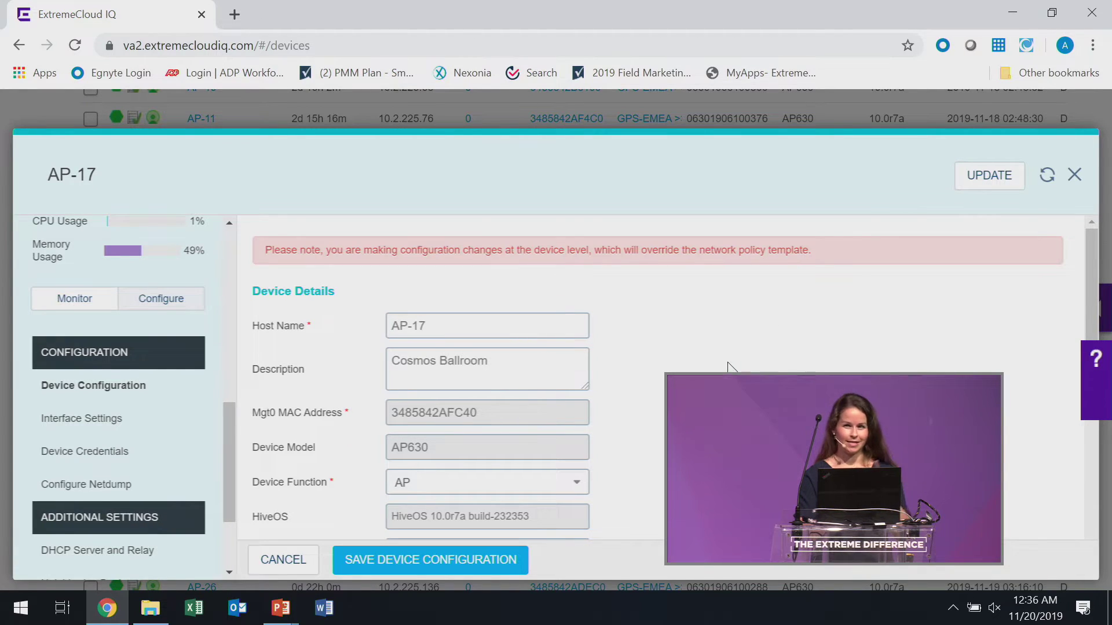
{"action": "scroll", "coordinate": [729, 366], "scroll_direction": "down", "scroll_amount": 3}
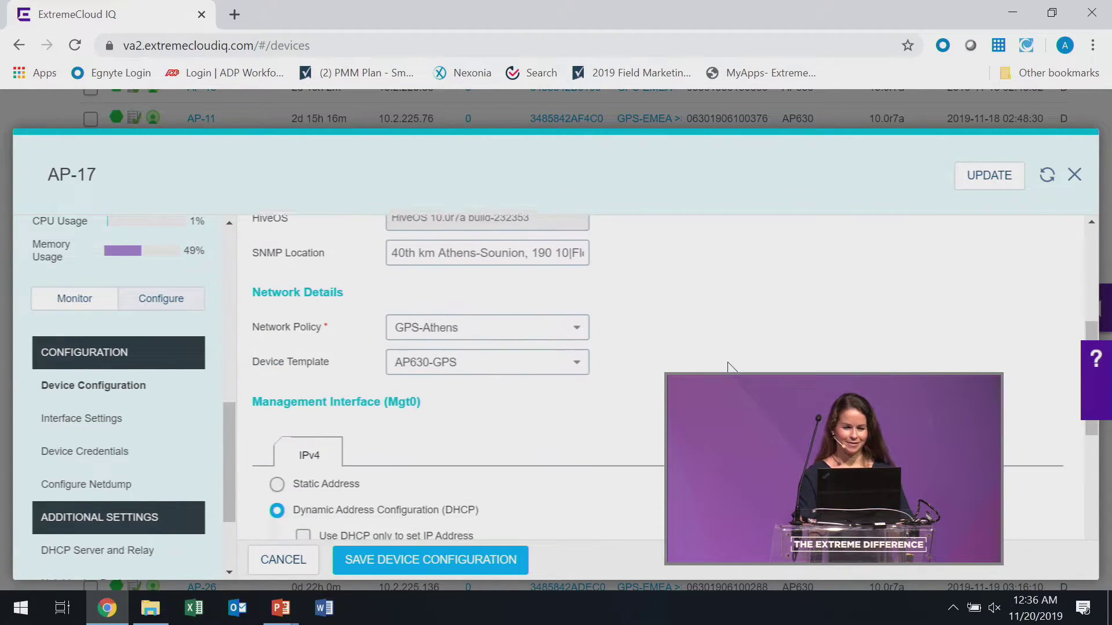
{"action": "scroll", "coordinate": [729, 366], "scroll_direction": "up", "scroll_amount": 3}
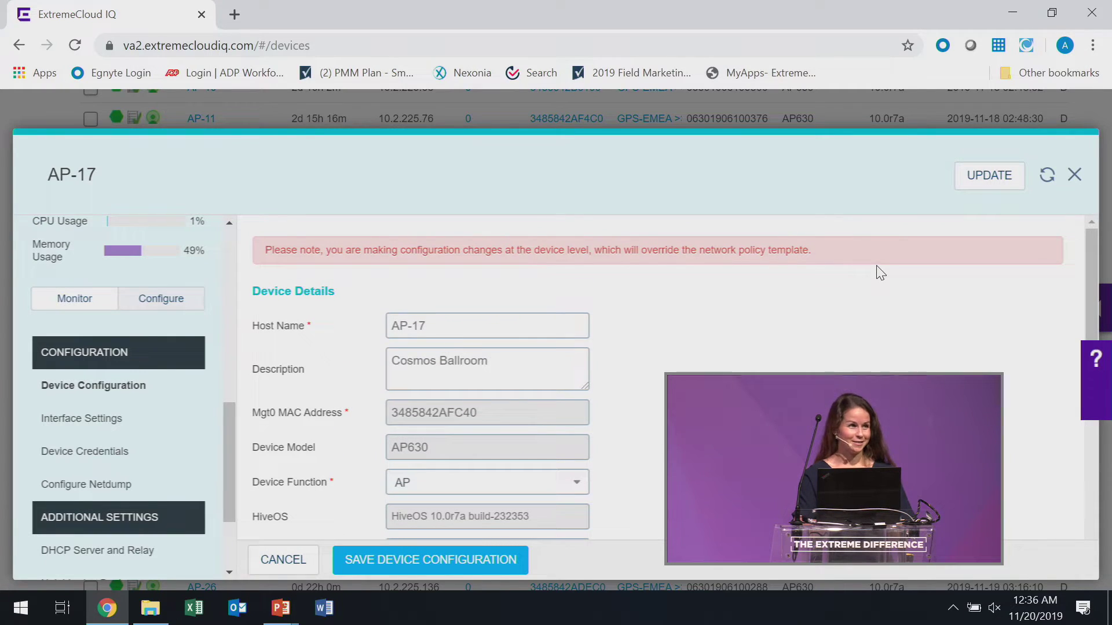
Step: Close AP-17's details, search the client by name globally, and open its client details view
{"action": "left_click", "coordinate": [1059, 177]}
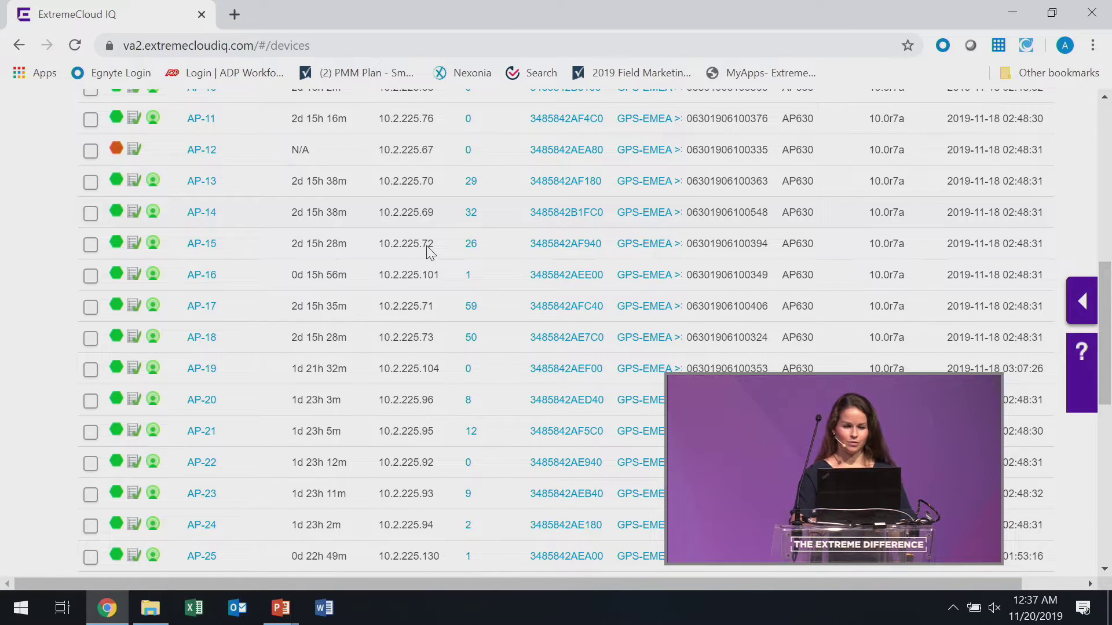
{"action": "scroll", "coordinate": [431, 252], "scroll_direction": "up", "scroll_amount": 10}
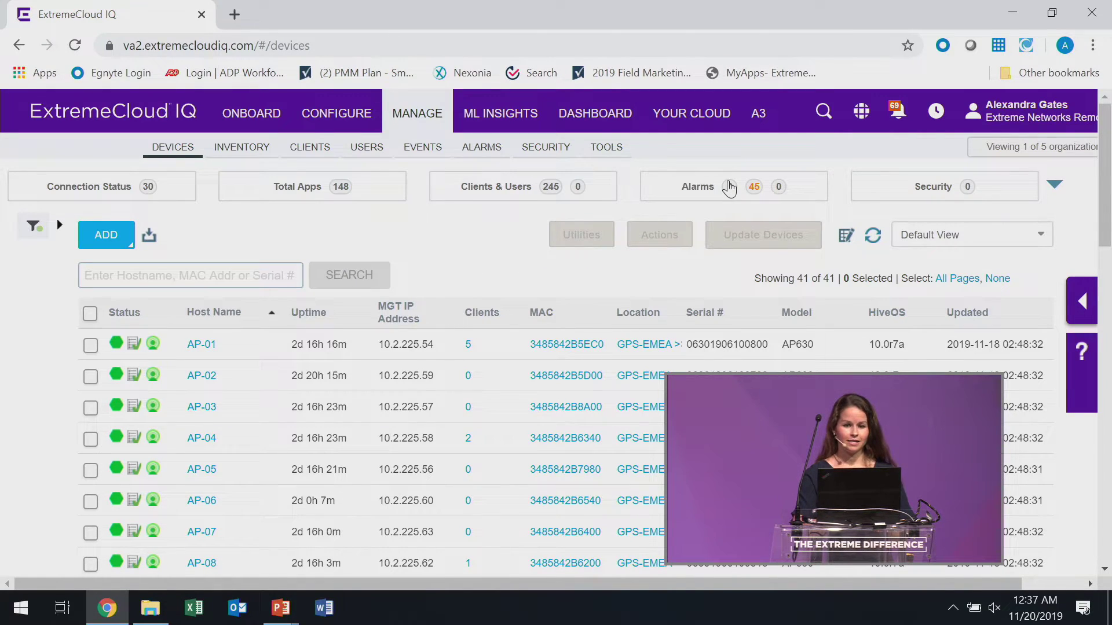
{"action": "left_click", "coordinate": [823, 111]}
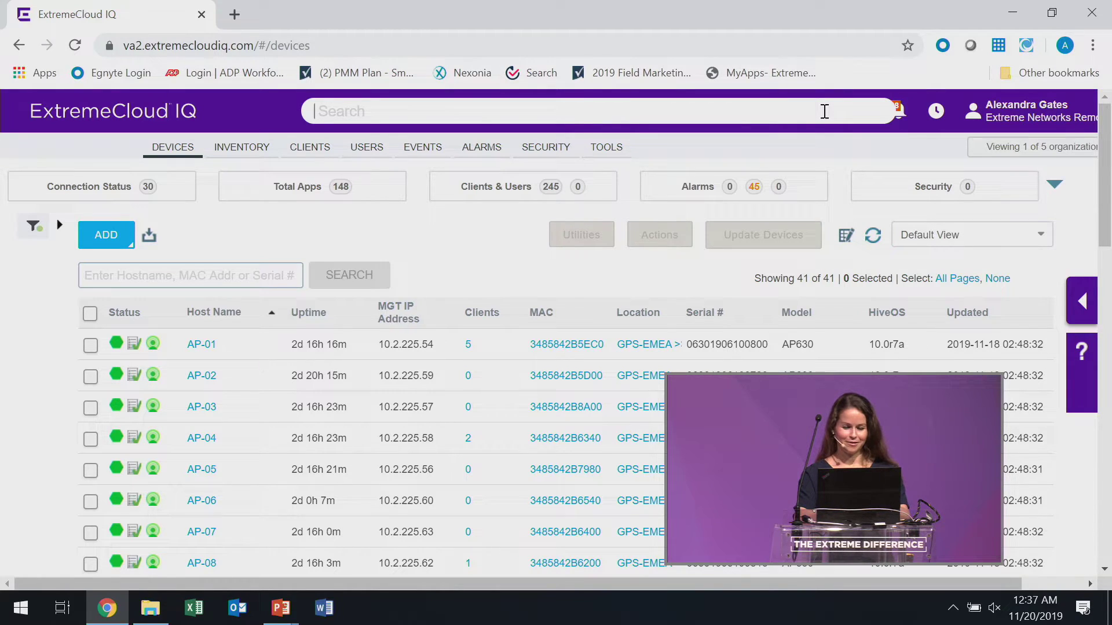
{"action": "type", "text": "bob gault"}
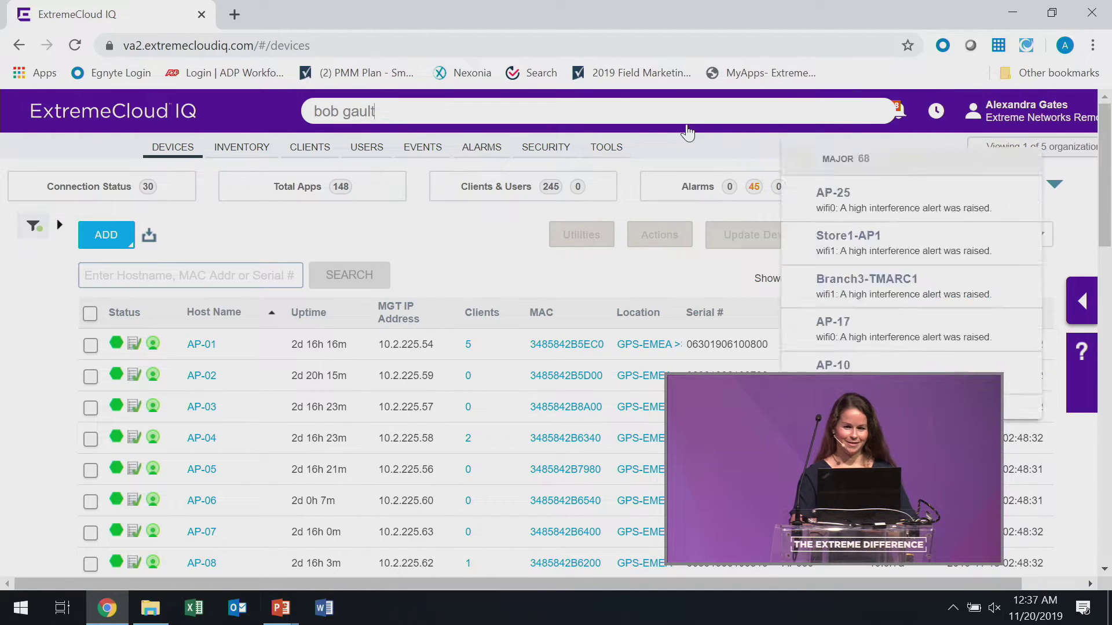
{"action": "left_click", "coordinate": [403, 115]}
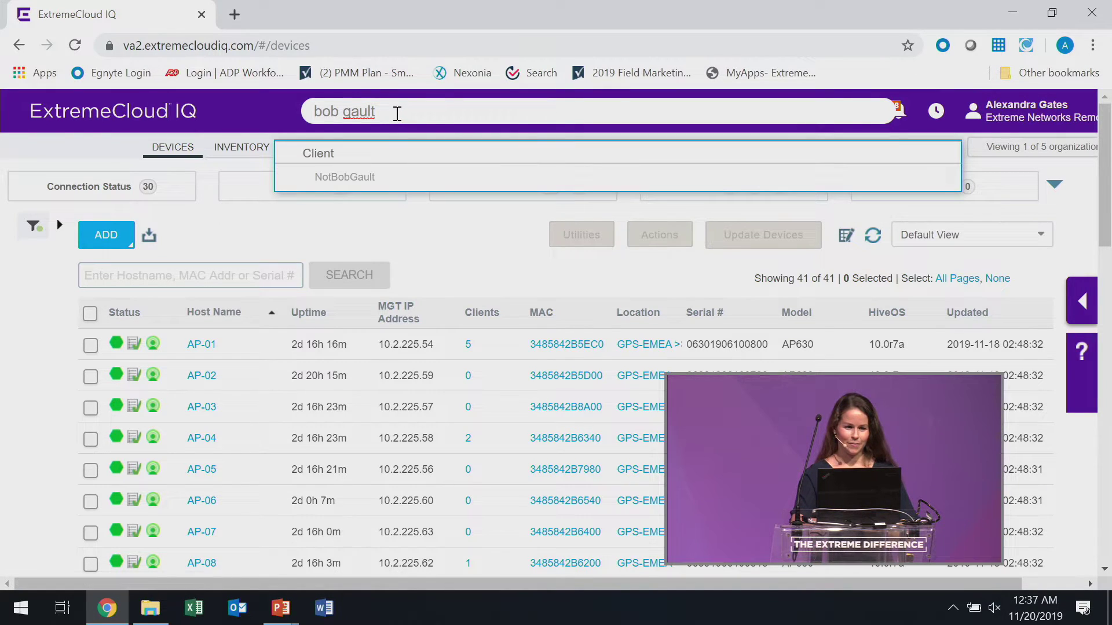
{"action": "left_click", "coordinate": [336, 183]}
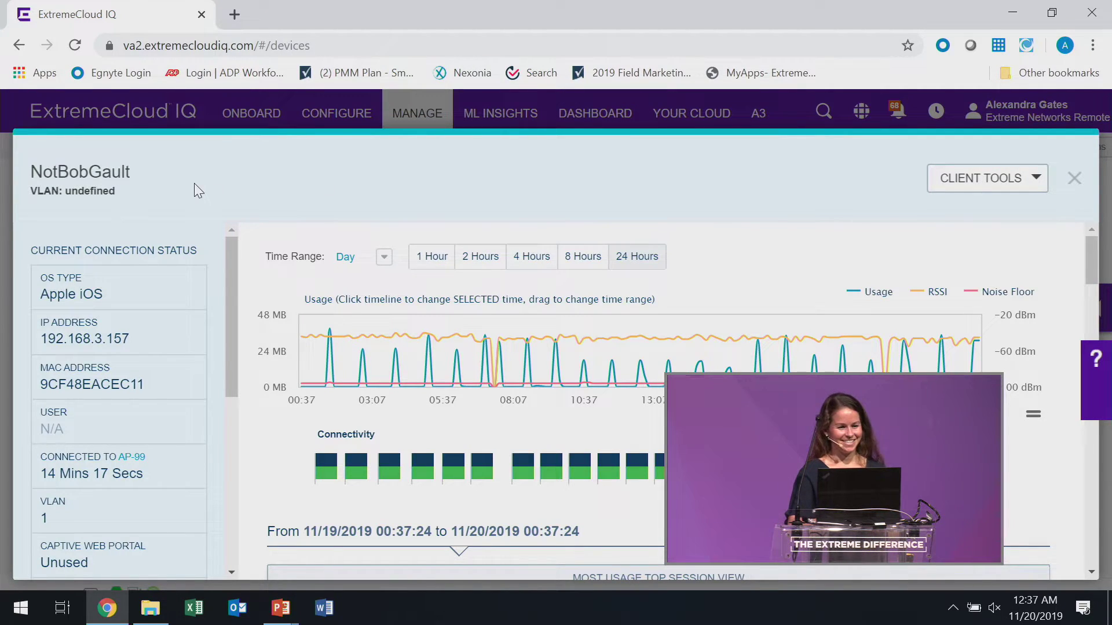
{"action": "scroll", "coordinate": [217, 238], "scroll_direction": "down", "scroll_amount": 2}
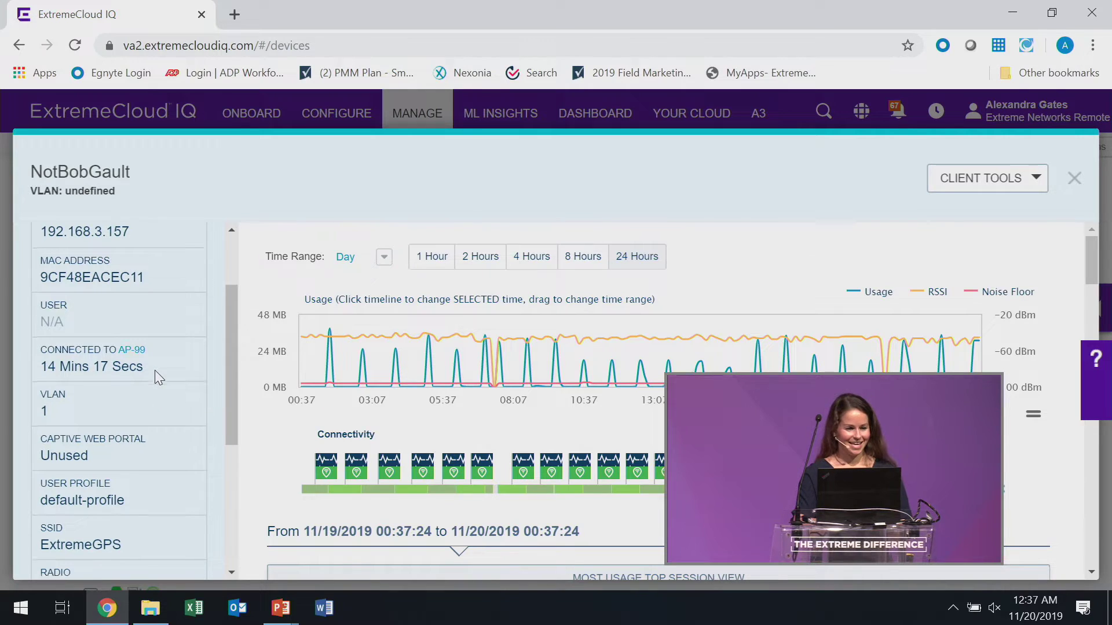
{"action": "scroll", "coordinate": [154, 370], "scroll_direction": "down", "scroll_amount": 5}
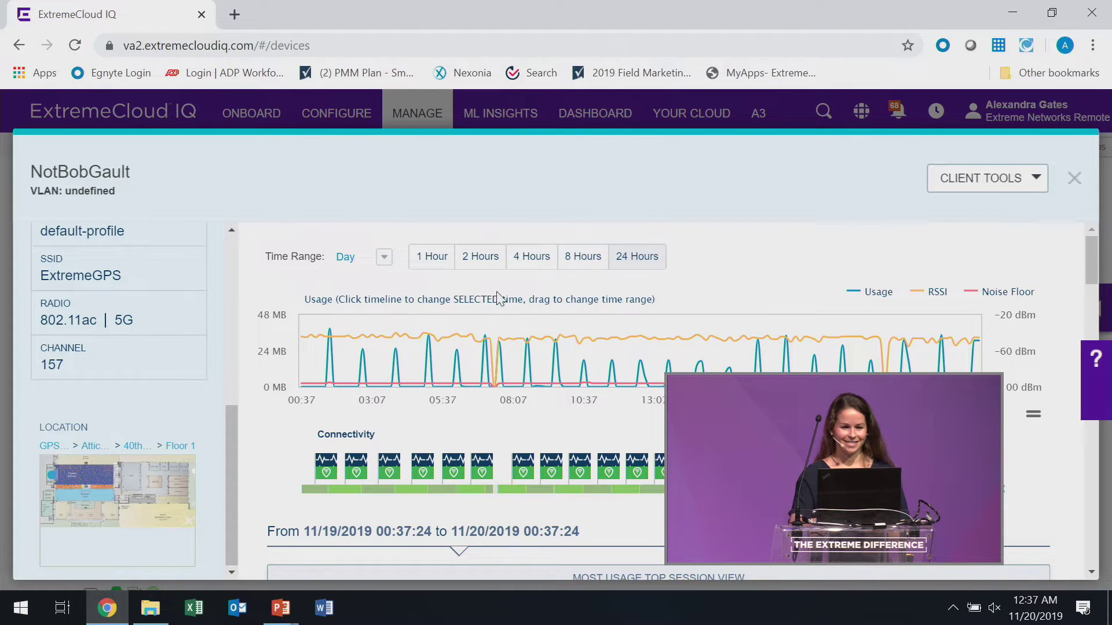
{"action": "scroll", "coordinate": [190, 298], "scroll_direction": "up", "scroll_amount": 3}
{"action": "scroll", "coordinate": [191, 298], "scroll_direction": "up", "scroll_amount": 3}
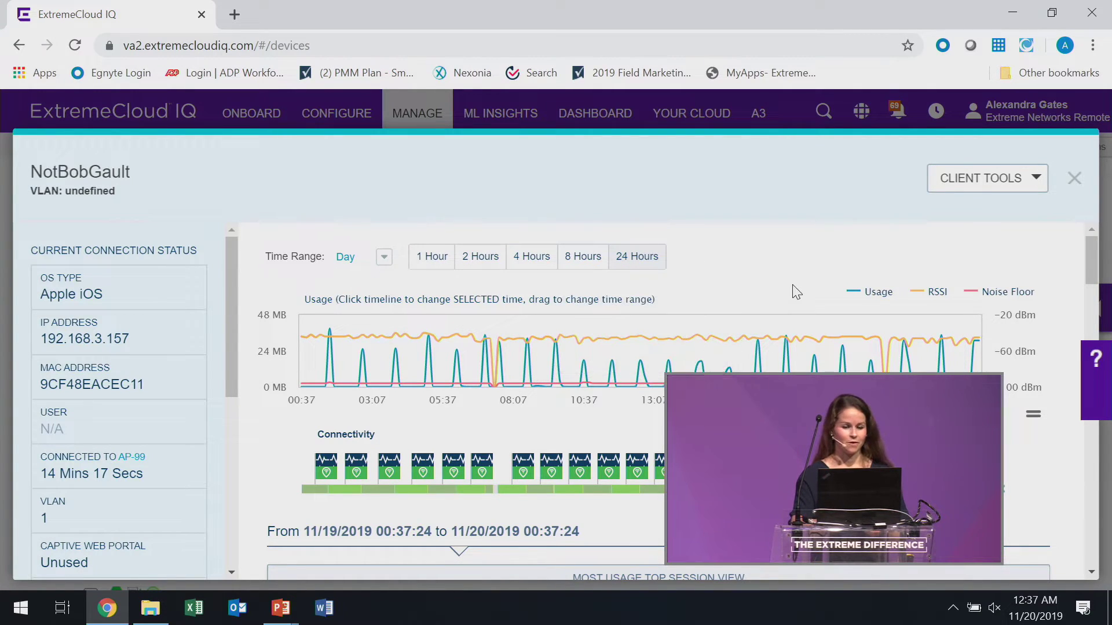
{"action": "scroll", "coordinate": [793, 290], "scroll_direction": "down", "scroll_amount": 2}
{"action": "scroll", "coordinate": [793, 286], "scroll_direction": "down", "scroll_amount": 1}
{"action": "mouse_move", "coordinate": [676, 320]}
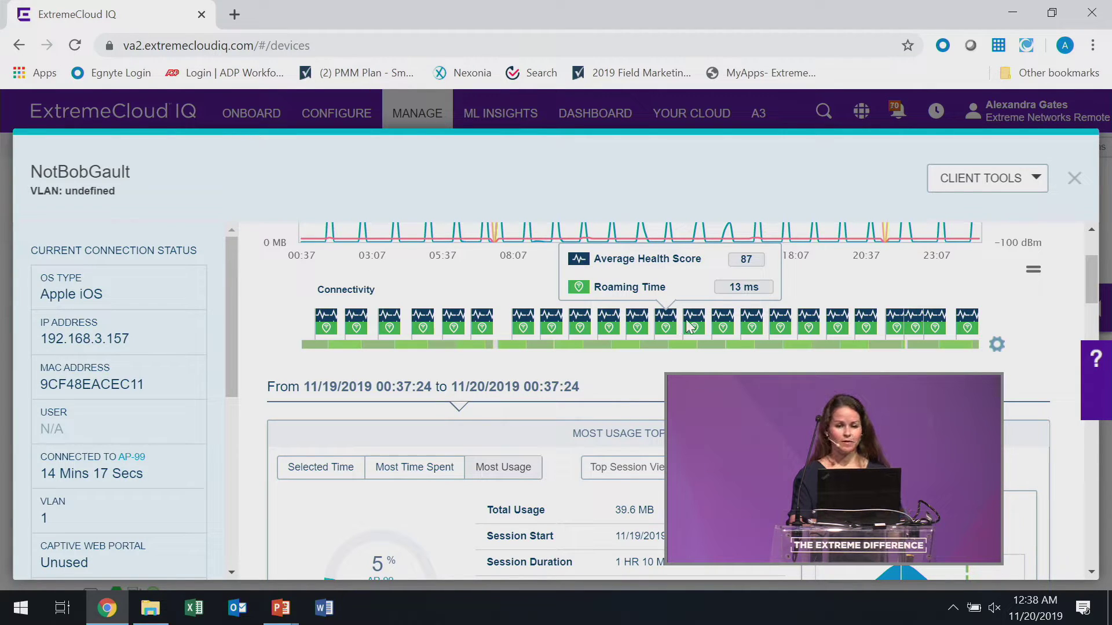
Step: Expand the top session's details to review client health, radio info and WPA2-PSK authentication
{"action": "scroll", "coordinate": [794, 337], "scroll_direction": "down", "scroll_amount": 2}
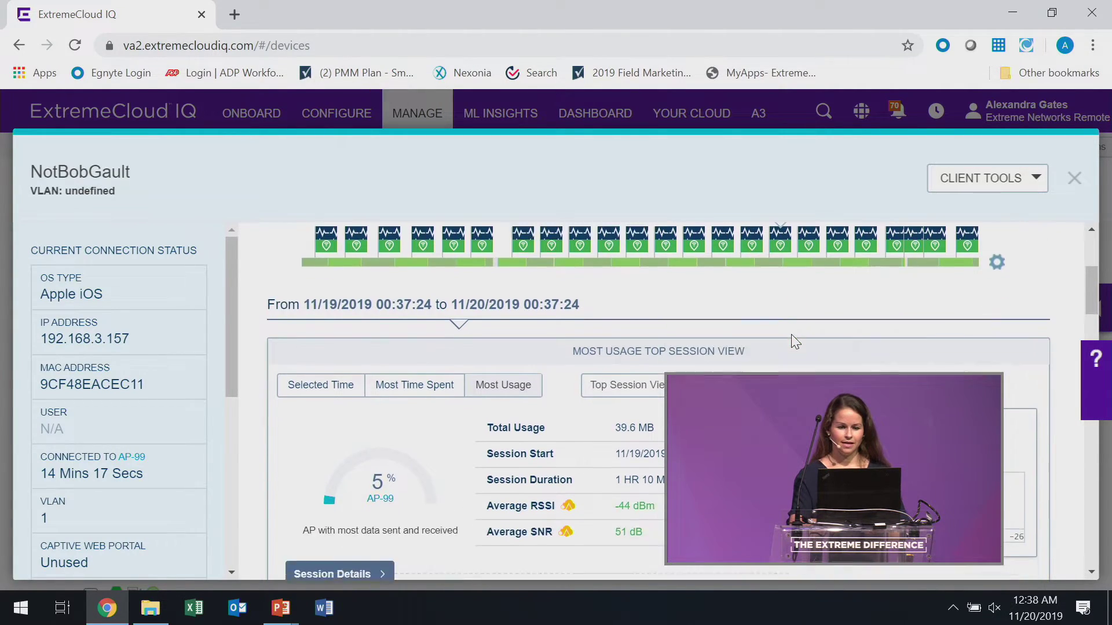
{"action": "scroll", "coordinate": [791, 334], "scroll_direction": "down", "scroll_amount": 3}
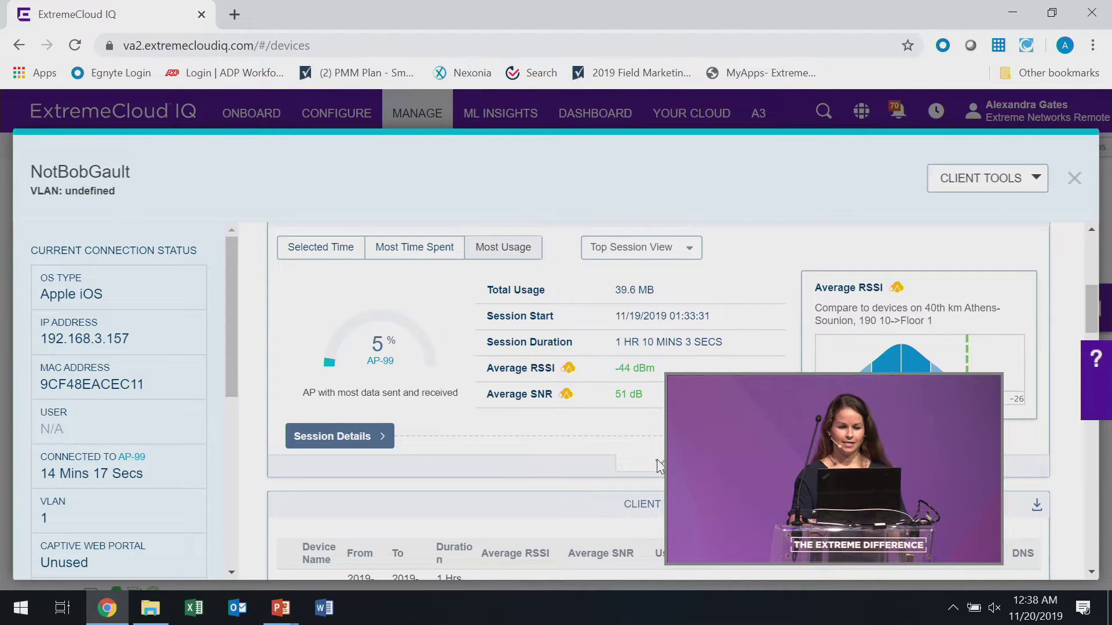
{"action": "left_click", "coordinate": [656, 460]}
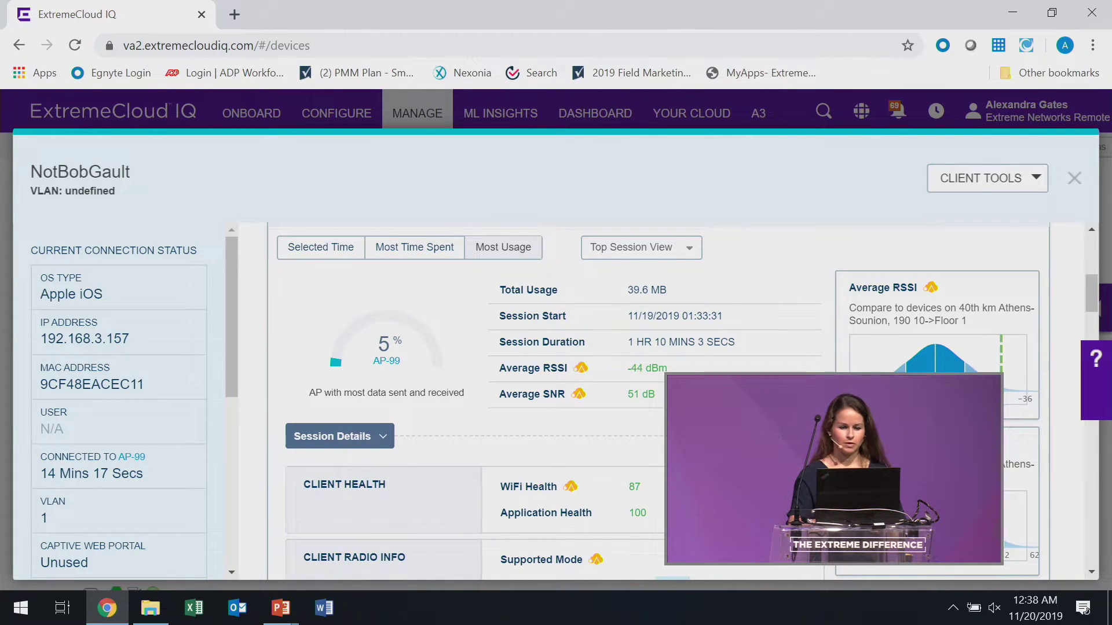
{"action": "scroll", "coordinate": [659, 463], "scroll_direction": "down", "scroll_amount": 2}
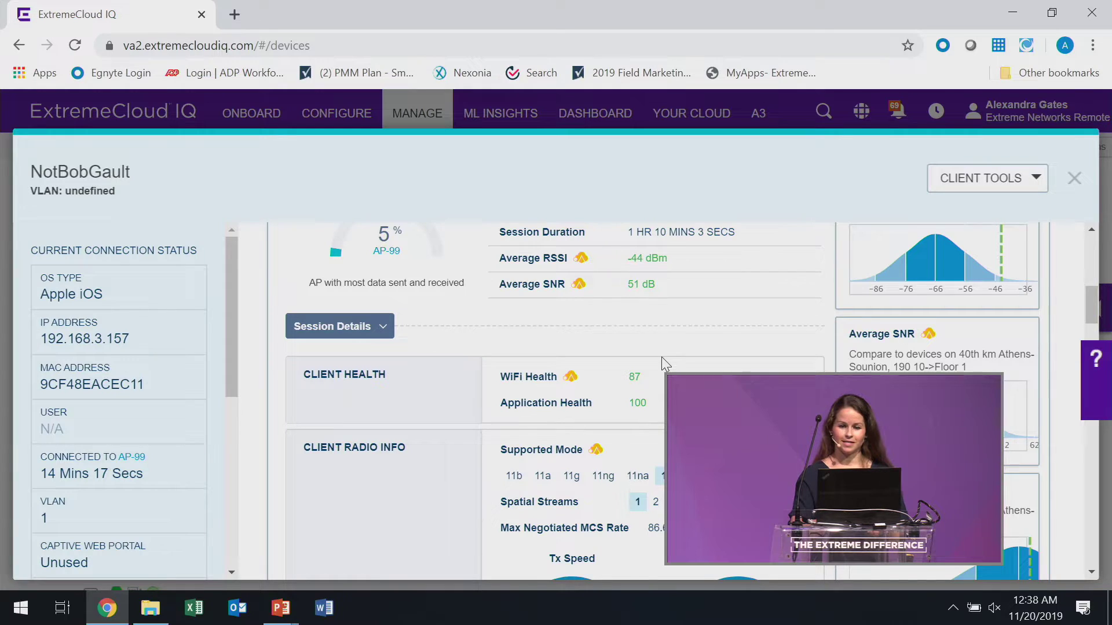
{"action": "scroll", "coordinate": [662, 357], "scroll_direction": "up", "scroll_amount": 3}
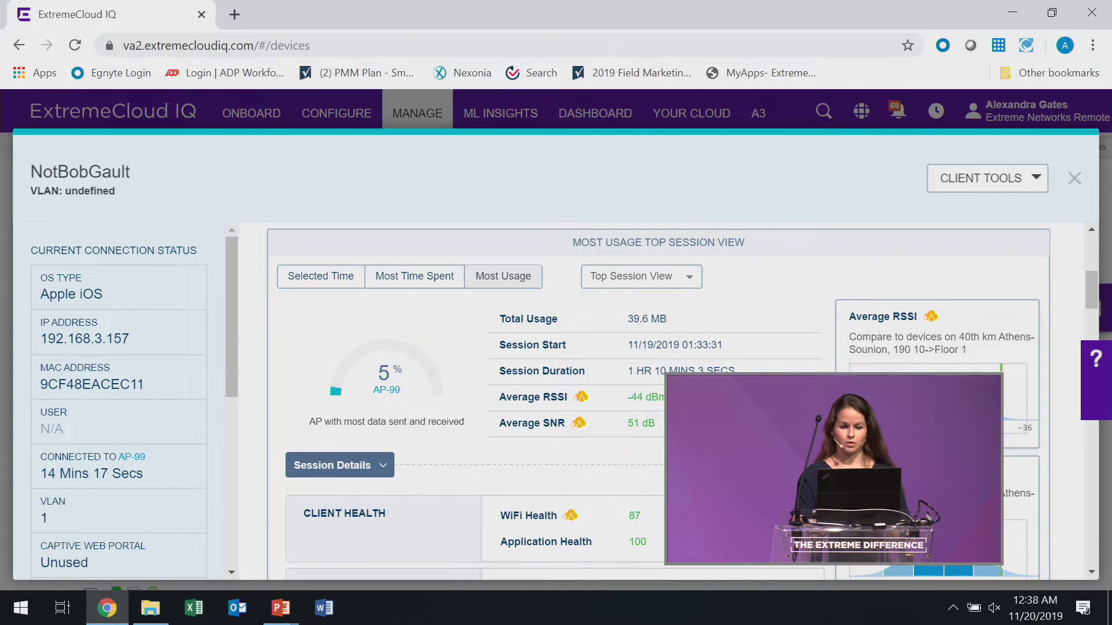
{"action": "scroll", "coordinate": [682, 401], "scroll_direction": "down", "scroll_amount": 5}
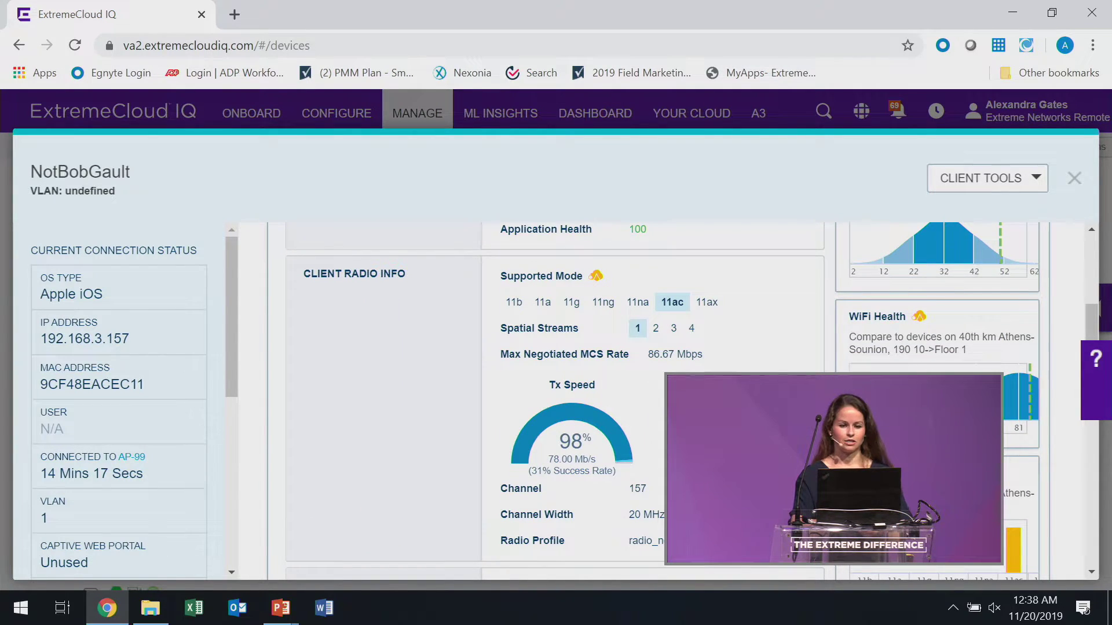
{"action": "scroll", "coordinate": [663, 401], "scroll_direction": "down", "scroll_amount": 8}
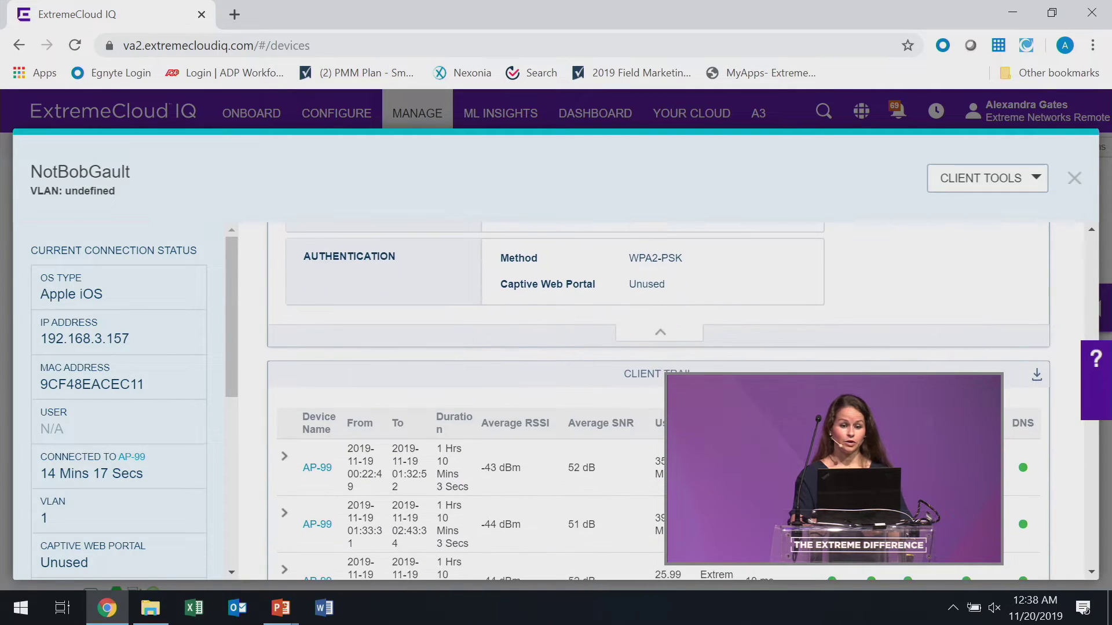
Step: Expand the first AP-99 client trail entry, then review the 674.48 MB network usage and Top 10 Apps
{"action": "scroll", "coordinate": [658, 401], "scroll_direction": "down", "scroll_amount": 3}
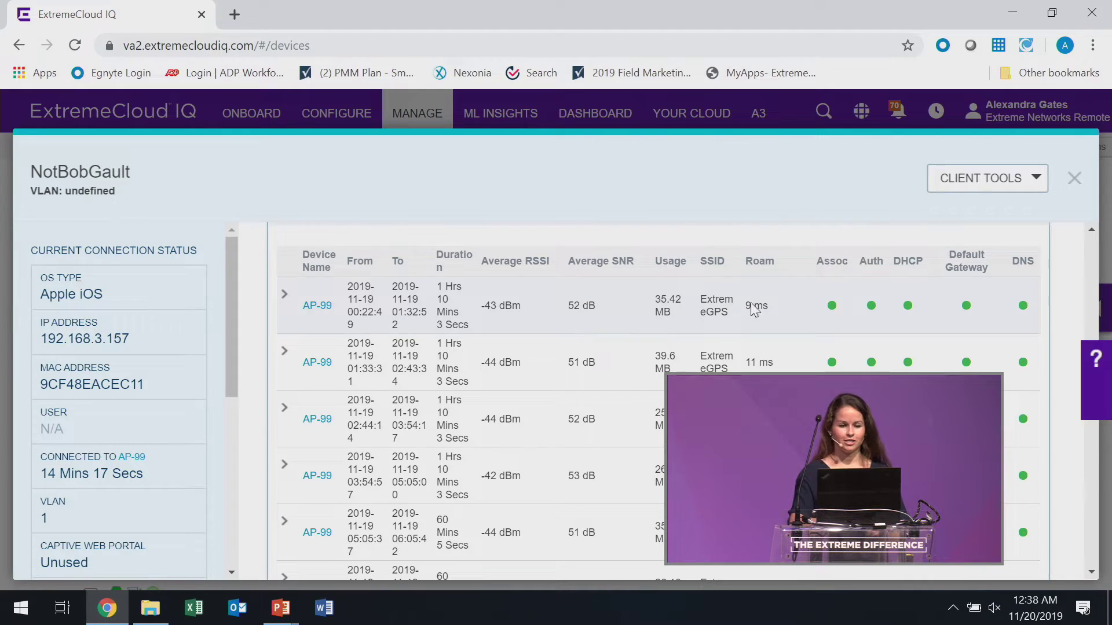
{"action": "left_click", "coordinate": [285, 297]}
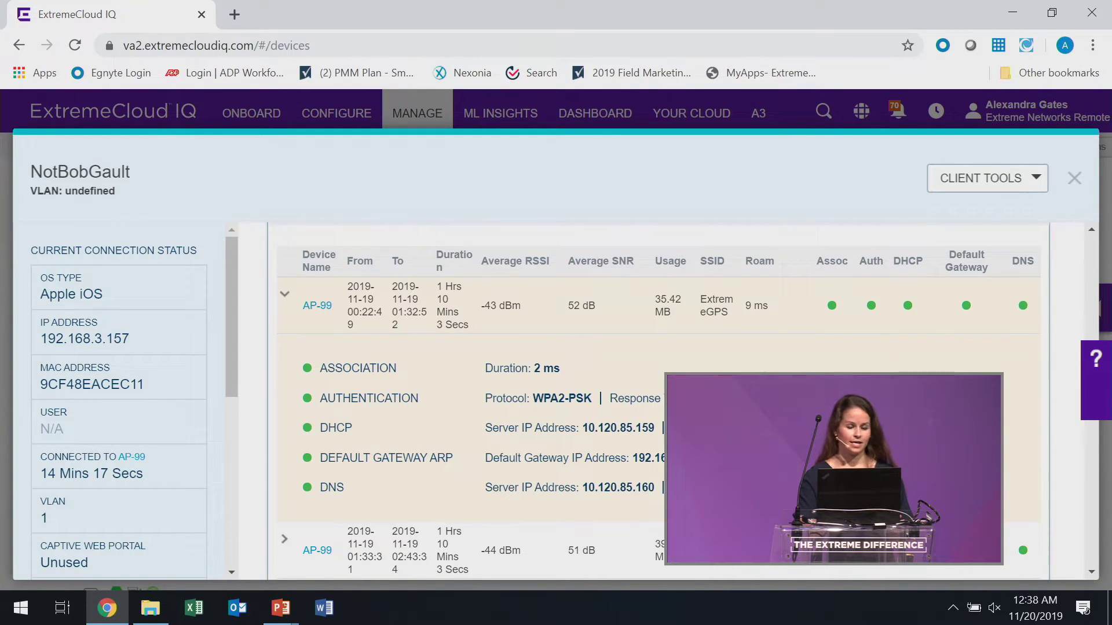
{"action": "scroll", "coordinate": [657, 405], "scroll_direction": "down", "scroll_amount": 5}
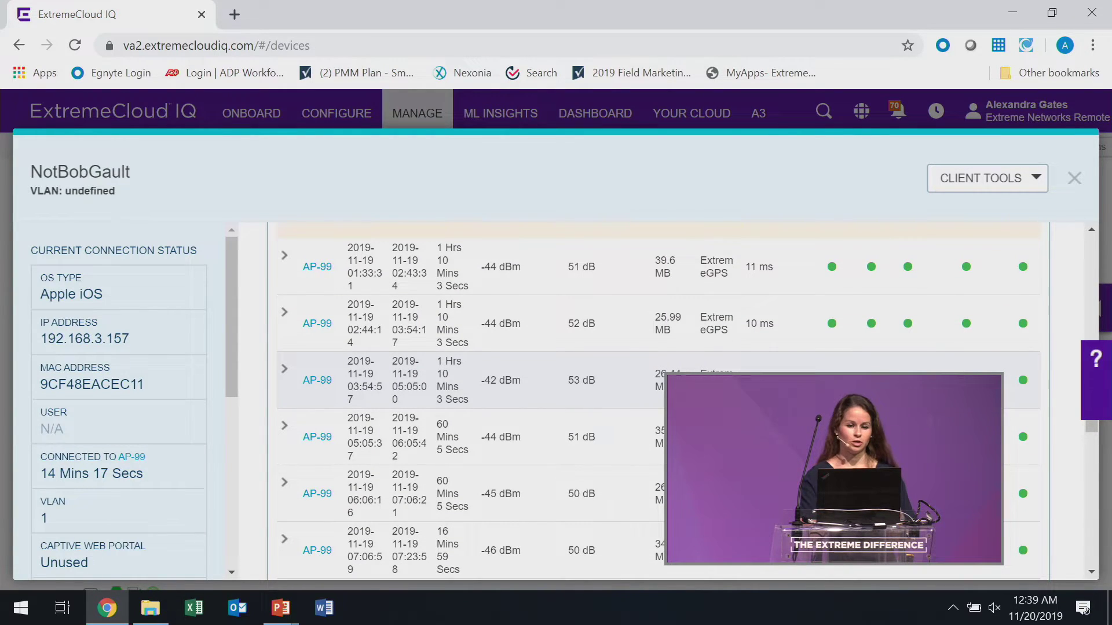
{"action": "scroll", "coordinate": [657, 405], "scroll_direction": "down", "scroll_amount": 5}
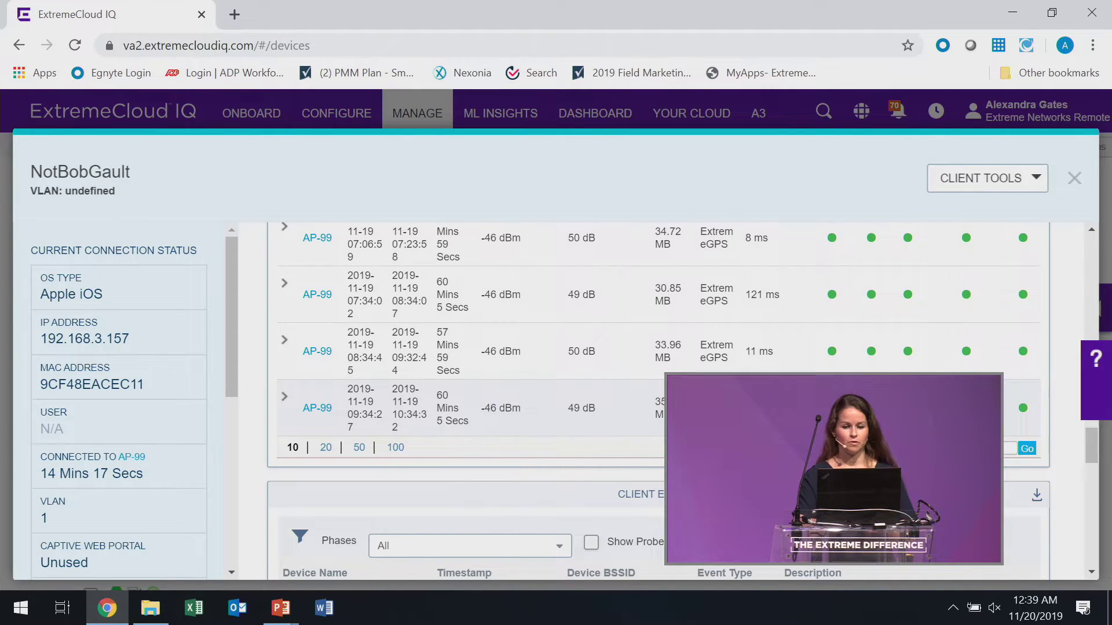
{"action": "scroll", "coordinate": [681, 401], "scroll_direction": "down", "scroll_amount": 9}
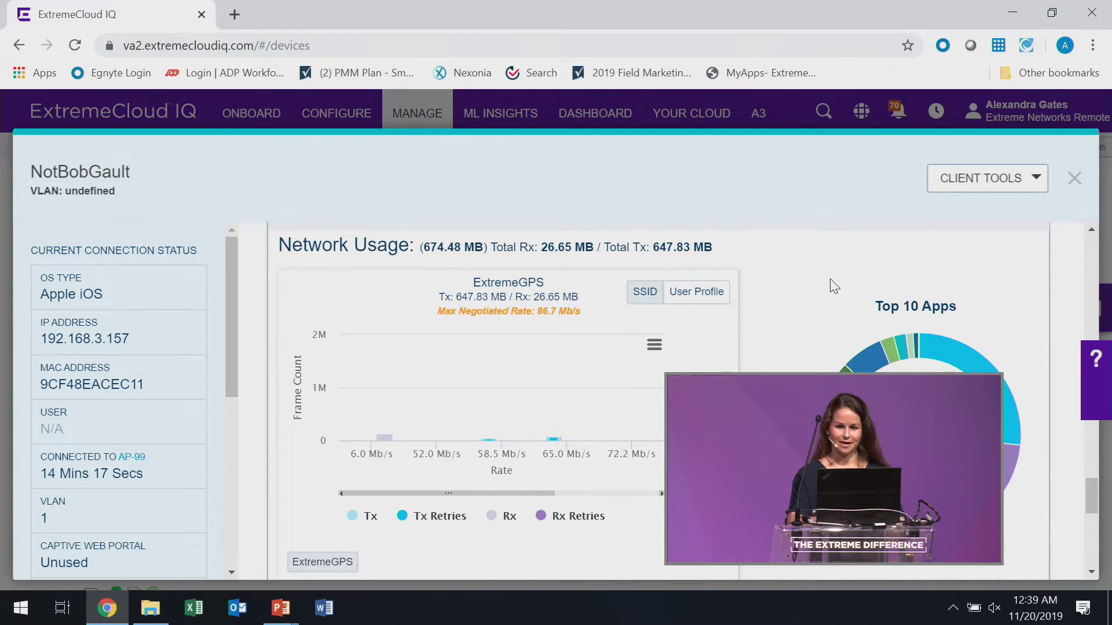
{"action": "mouse_move", "coordinate": [1014, 457]}
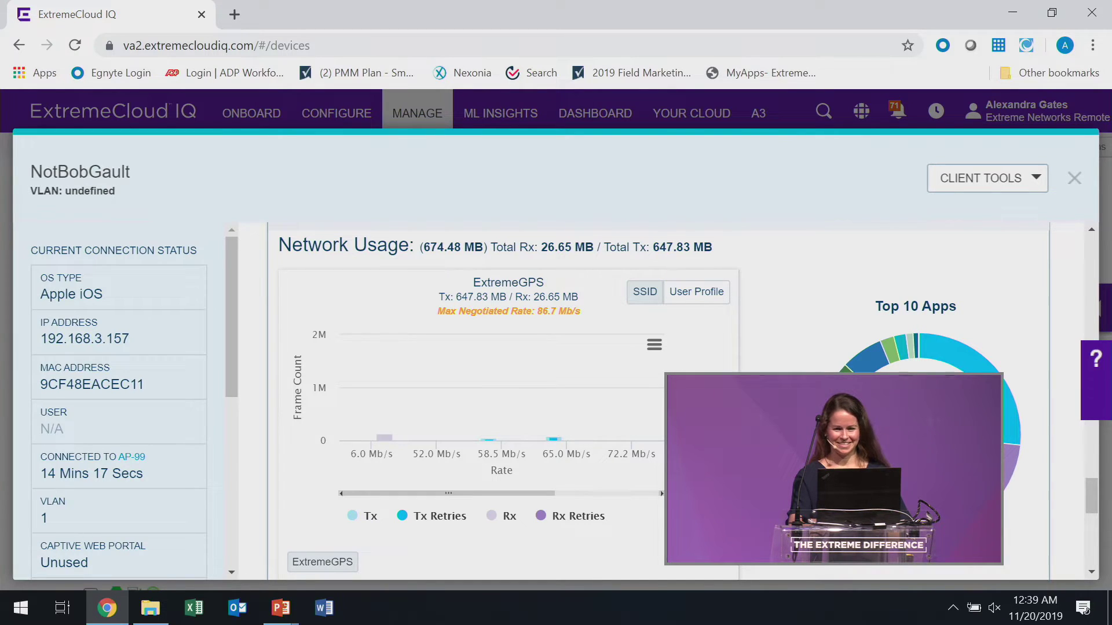
{"action": "mouse_move", "coordinate": [990, 380]}
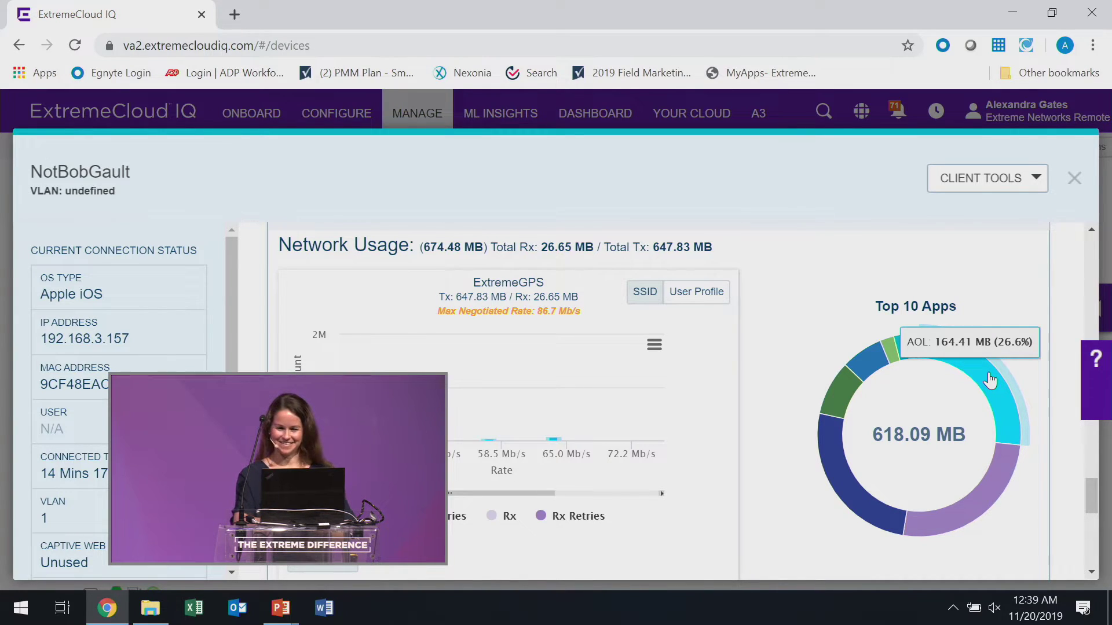
{"action": "mouse_move", "coordinate": [841, 393]}
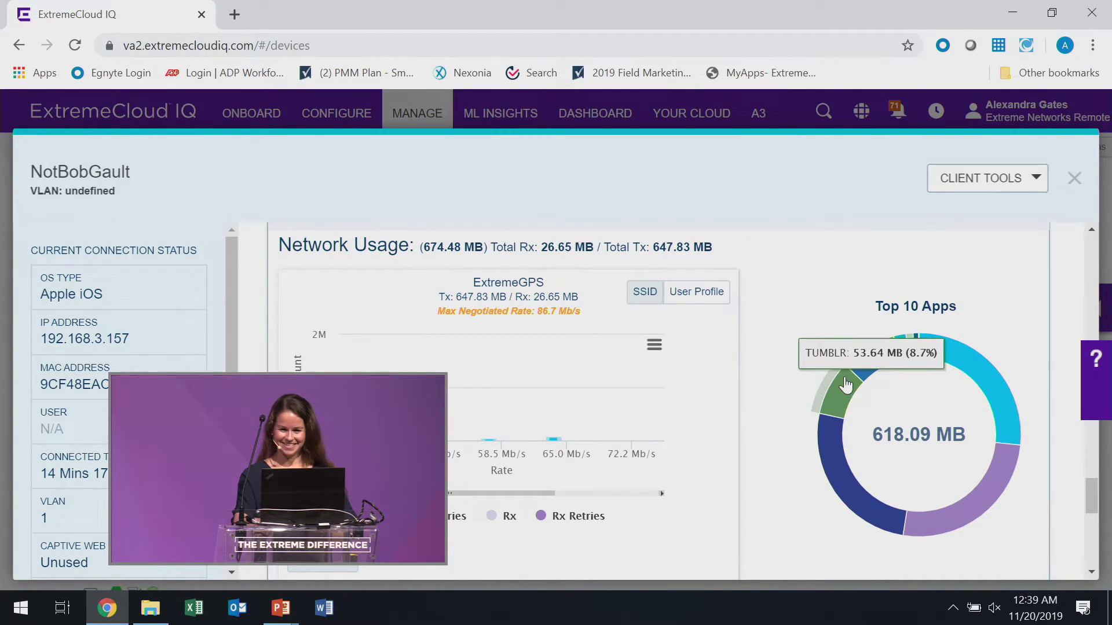
{"action": "mouse_move", "coordinate": [866, 359]}
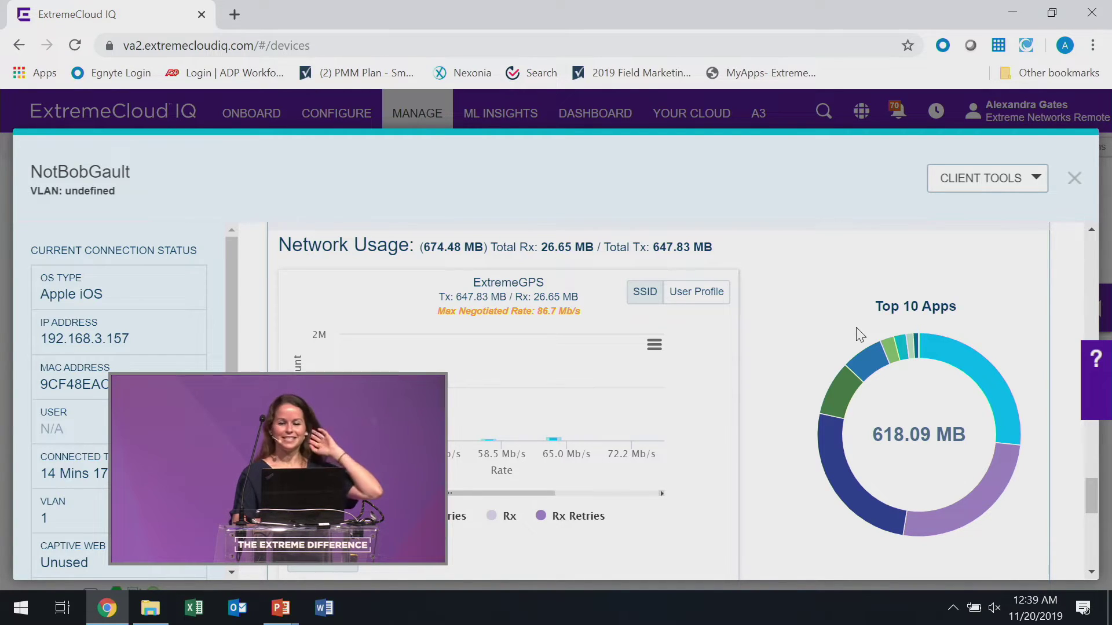
{"action": "scroll", "coordinate": [857, 328], "scroll_direction": "down", "scroll_amount": 3}
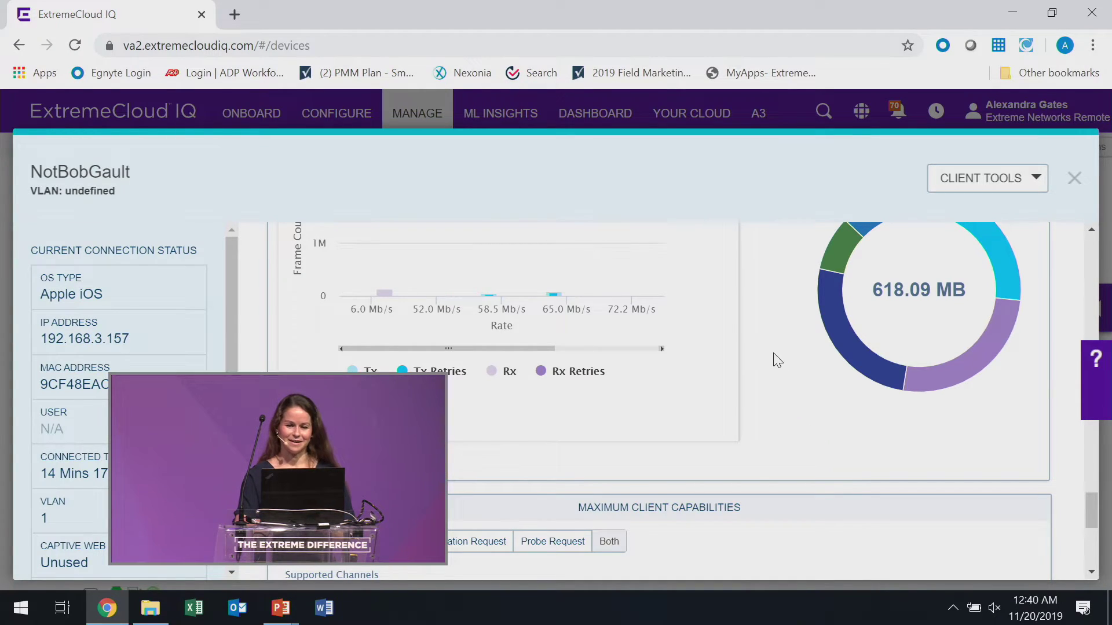
{"action": "scroll", "coordinate": [777, 360], "scroll_direction": "up", "scroll_amount": 3}
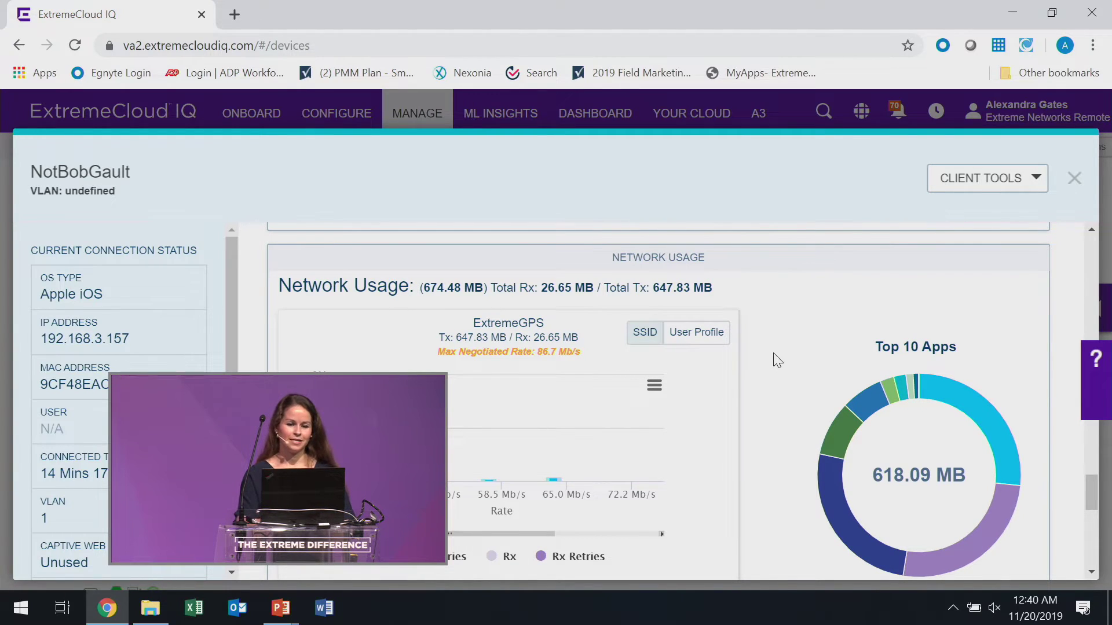
{"action": "scroll", "coordinate": [777, 360], "scroll_direction": "down", "scroll_amount": 6}
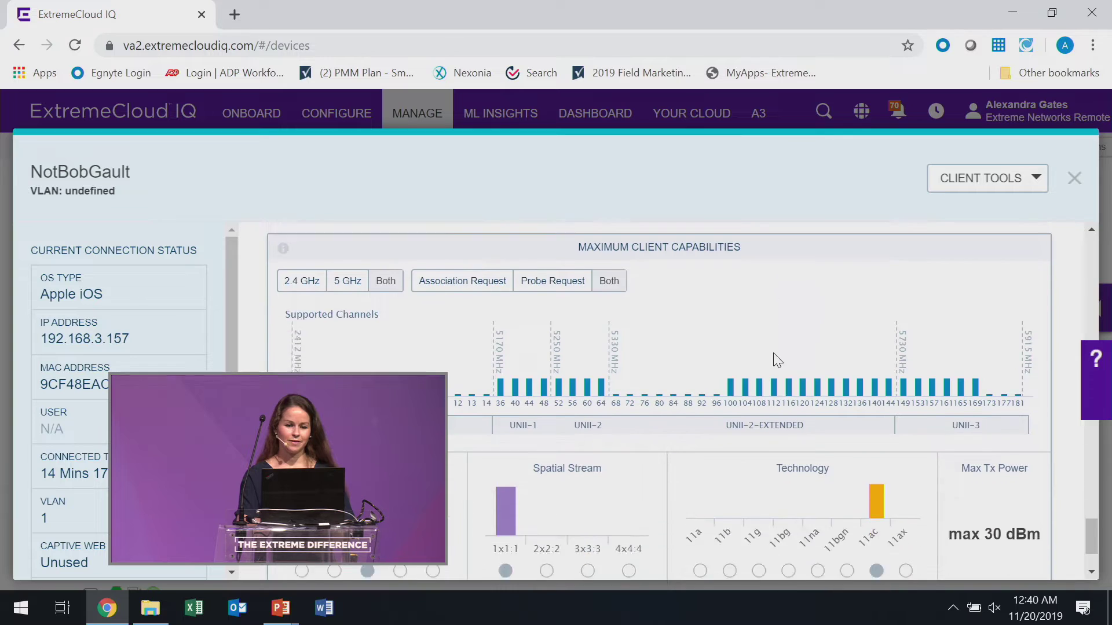
{"action": "scroll", "coordinate": [777, 360], "scroll_direction": "down", "scroll_amount": 2}
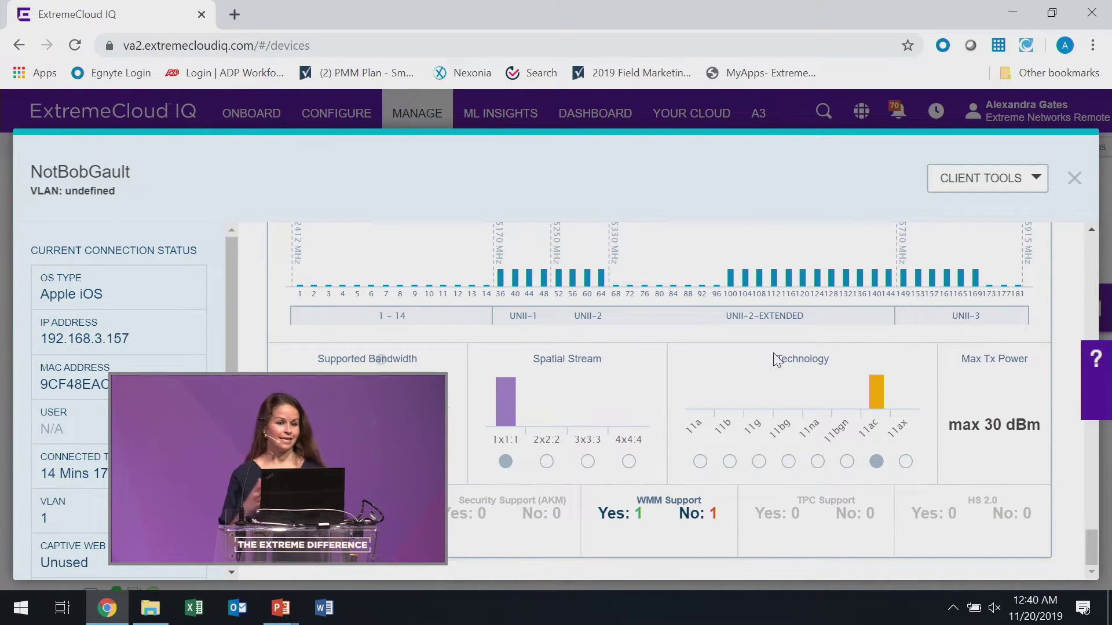